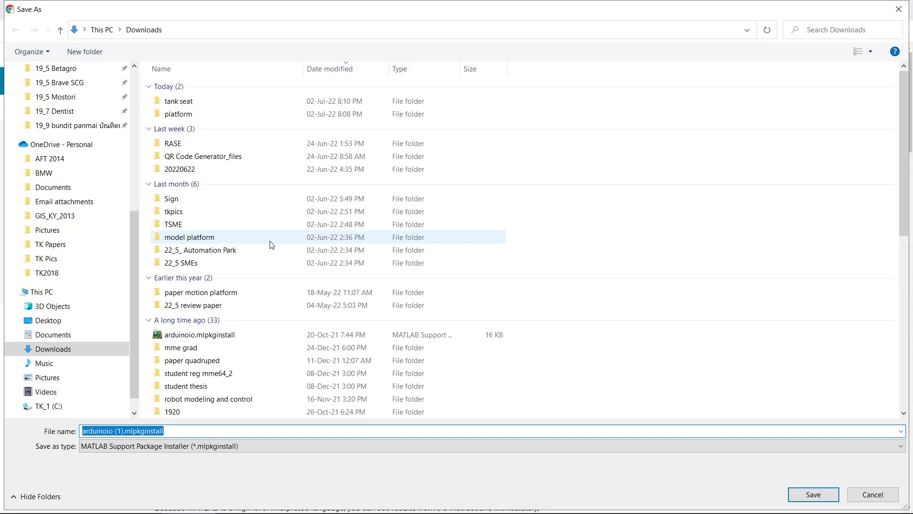
Save the MATLAB support package installer arduinoio (1).mlpkginstall in Downloads, and open the downloaded file.
left_click(821, 496)
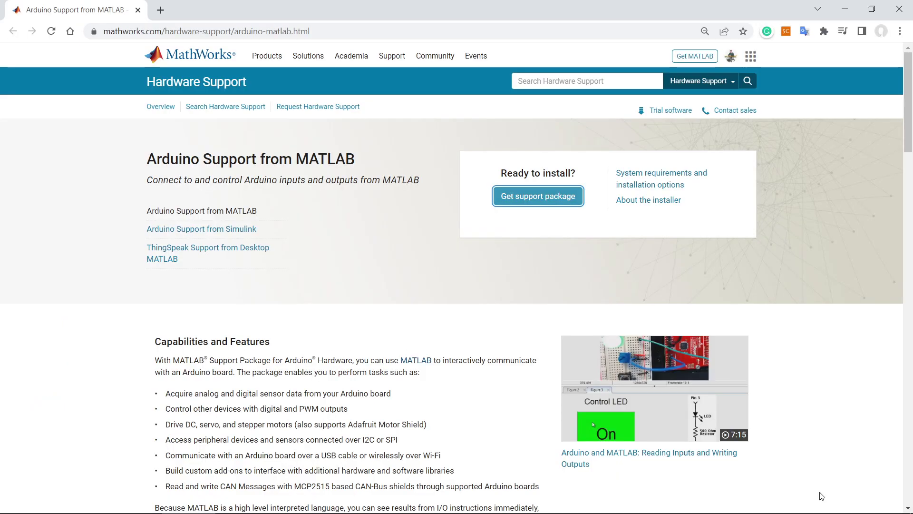
left_click(235, 232, "ctrl")
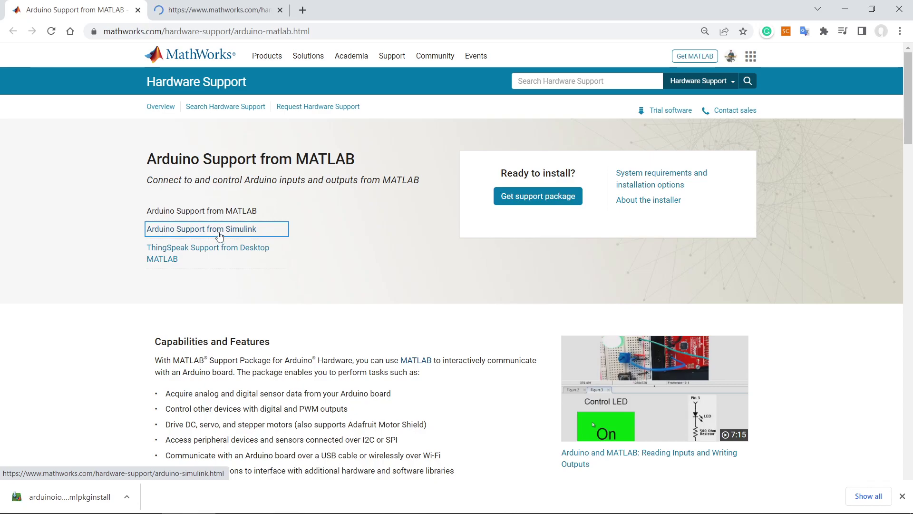
left_click(126, 496)
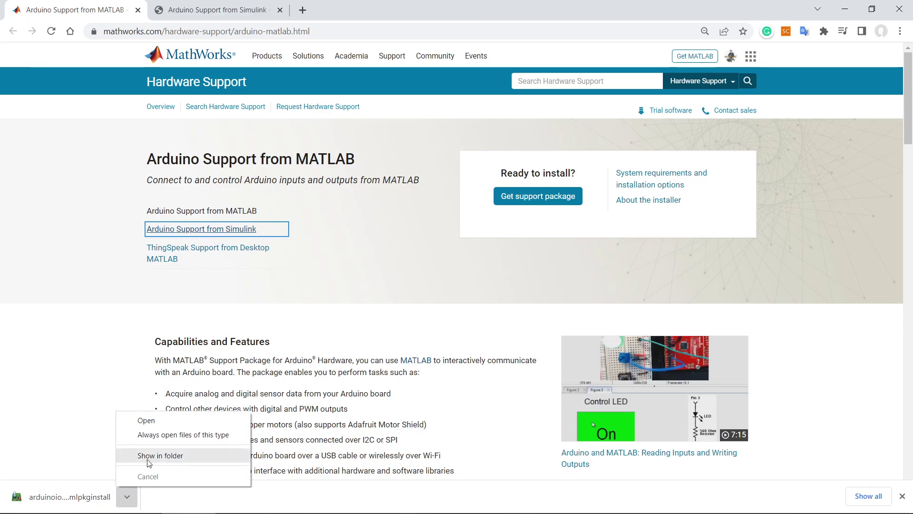
left_click(143, 420)
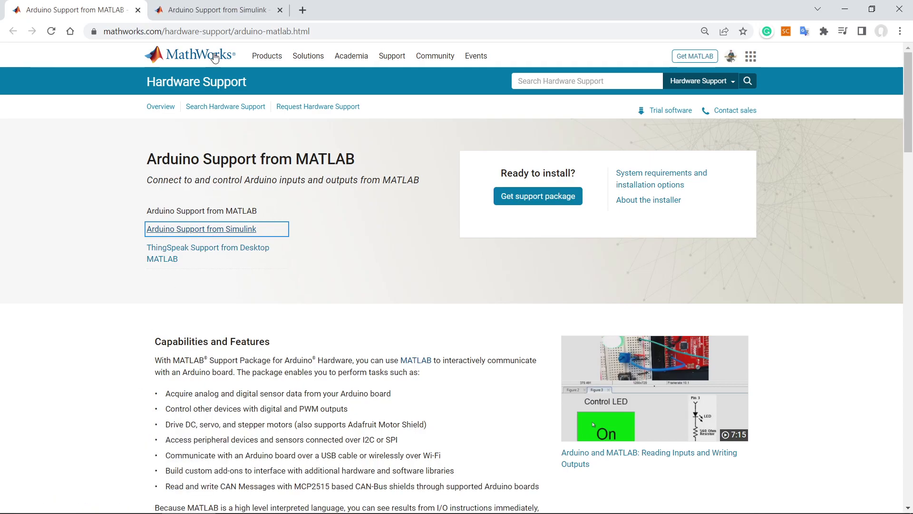
Bring up the Arduino Support from Simulink page and dismiss its web site selection prompt.
left_click(218, 14)
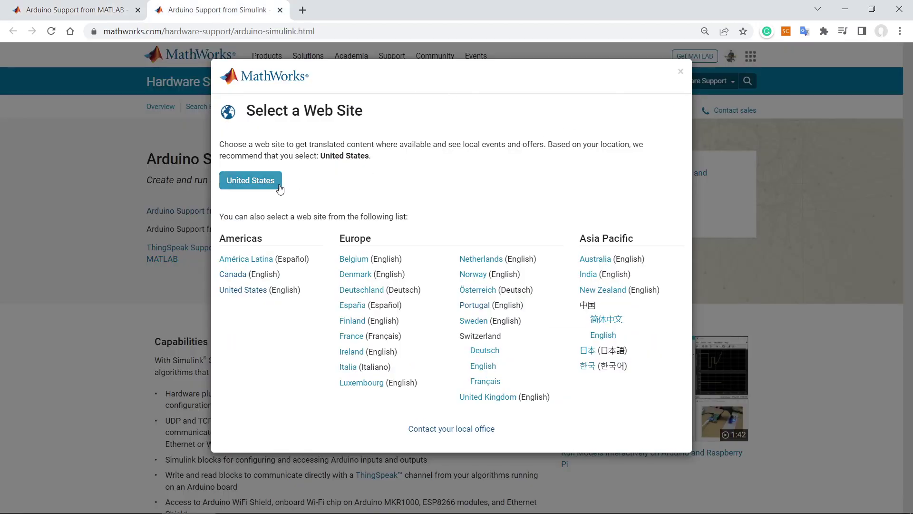
left_click(680, 72)
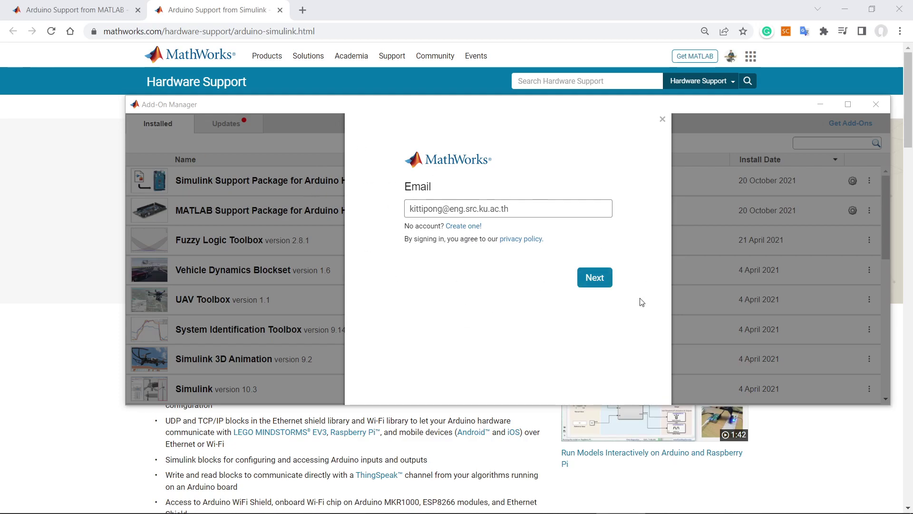
Sign in to the MathWorks account for the add-on installation with the account e-mail and password.
left_click(600, 281)
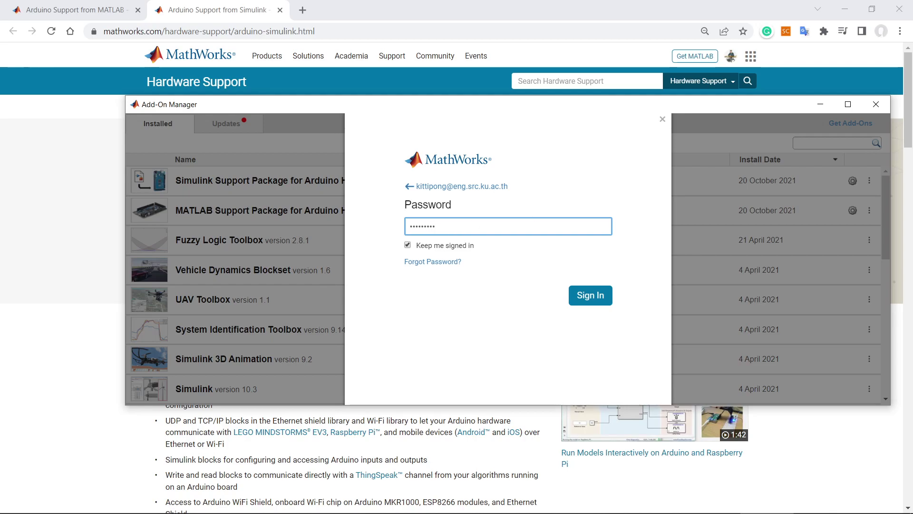
key("alt+Tab")
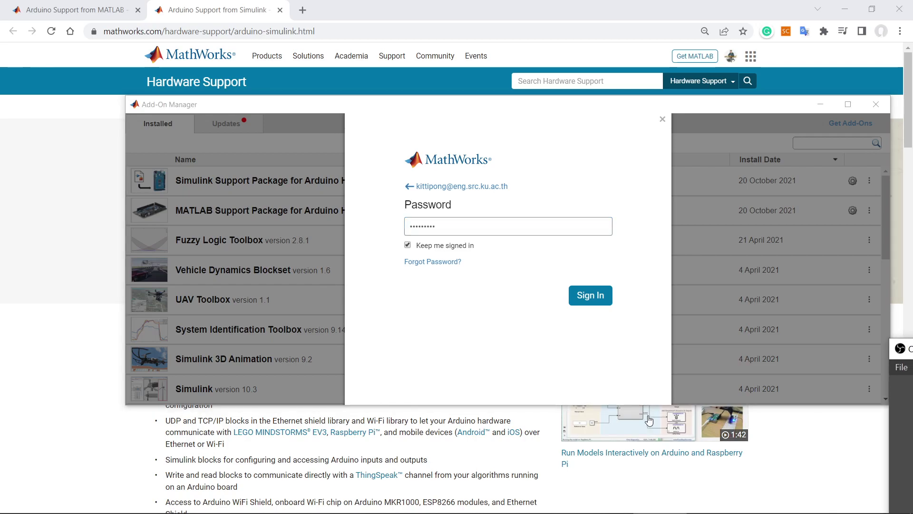
left_click(592, 297)
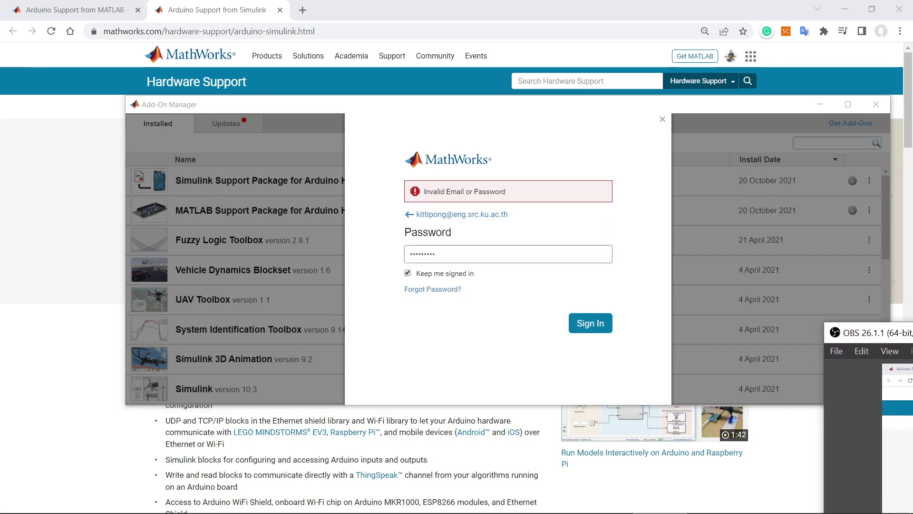
key("Return")
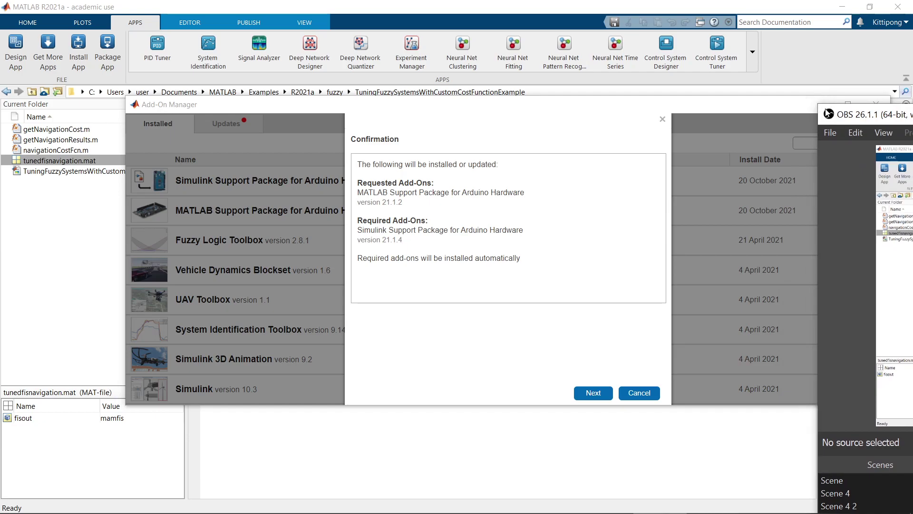
Review and accept installing MATLAB Support Package for Arduino Hardware 21.1.2 with the required Simulink Support Package for Arduino Hardware 21.1.4.
left_click_drag(819, 106, 909, 127)
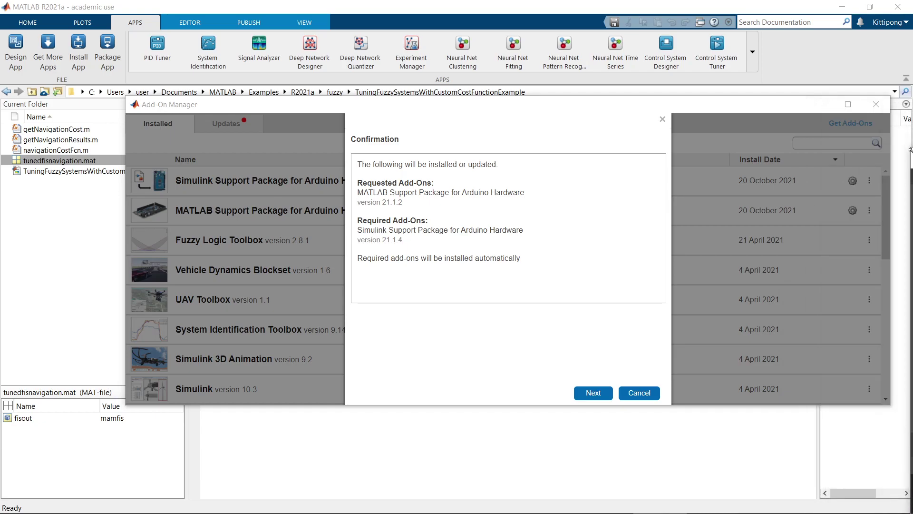
left_click(389, 228)
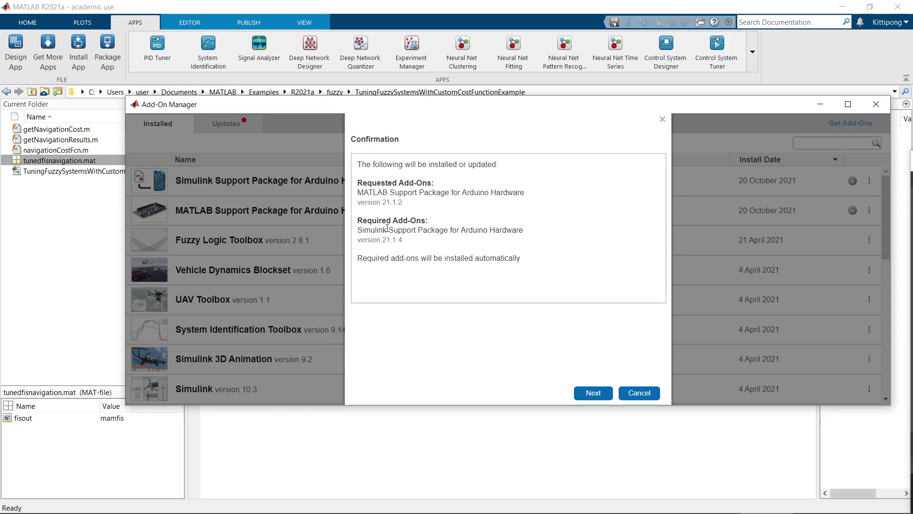
left_click_drag(363, 220, 415, 244)
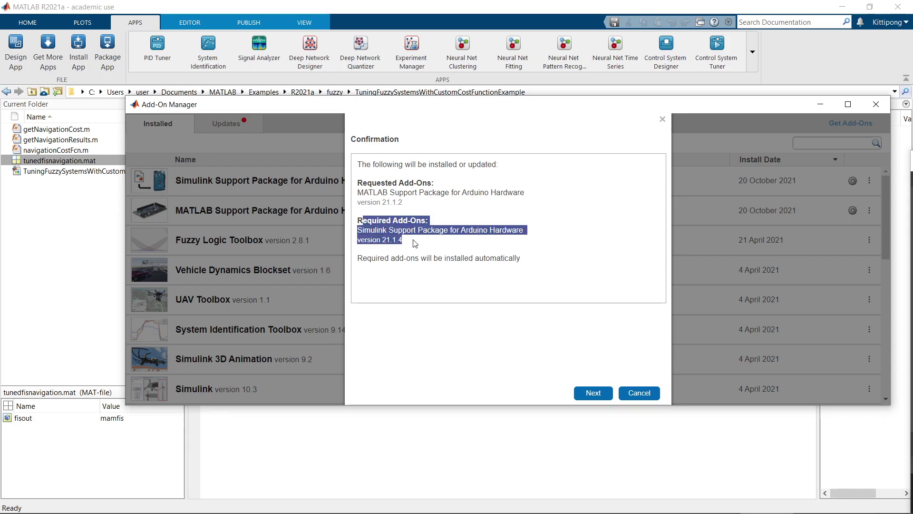
left_click(416, 244)
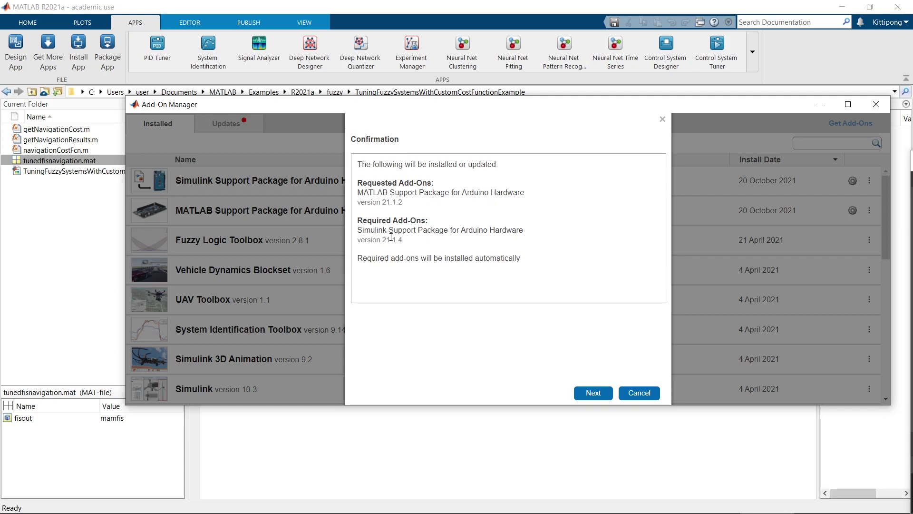
left_click_drag(360, 181, 421, 244)
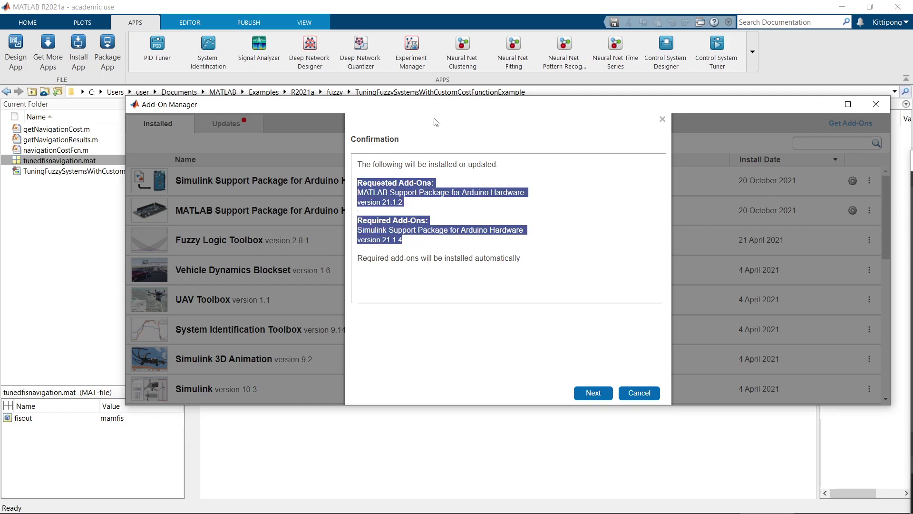
left_click(593, 393)
left_click(594, 395)
left_click(592, 393)
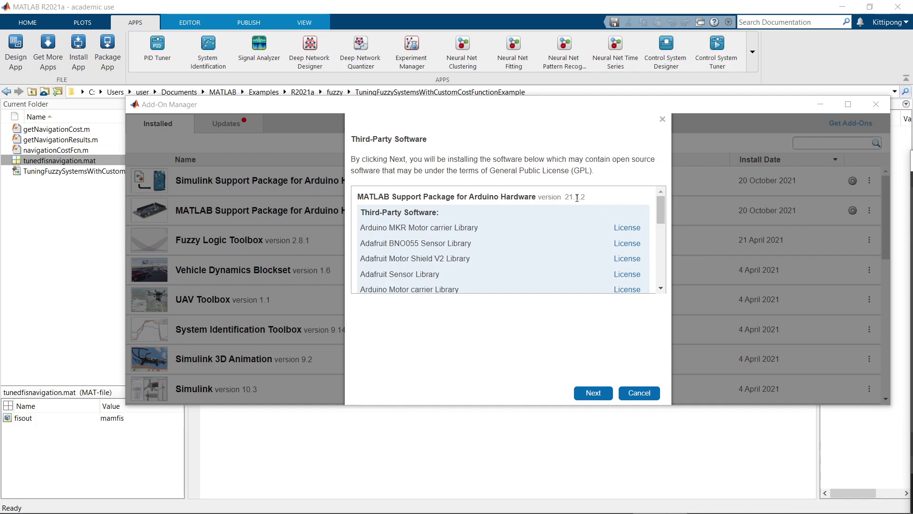
Review the third-party software of both Arduino support packages and start the download and installation.
left_click_drag(373, 196, 500, 197)
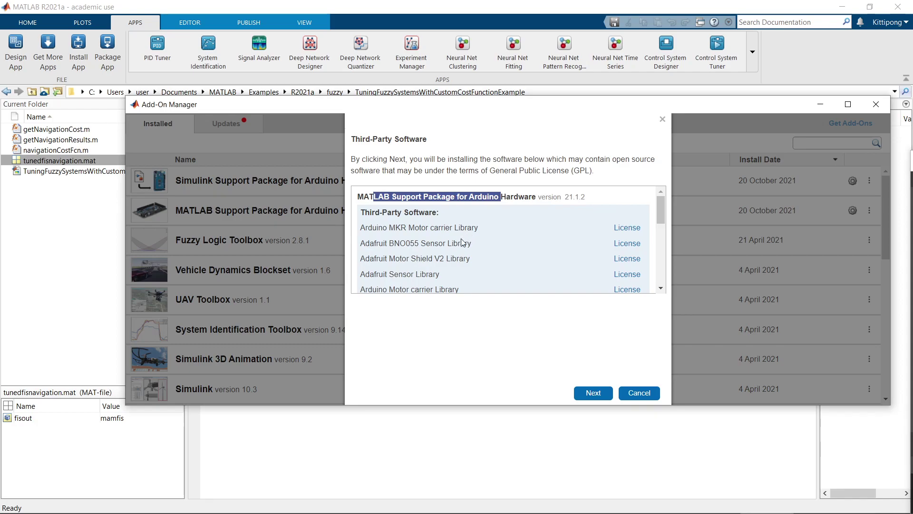
scroll(461, 242, "down", 3)
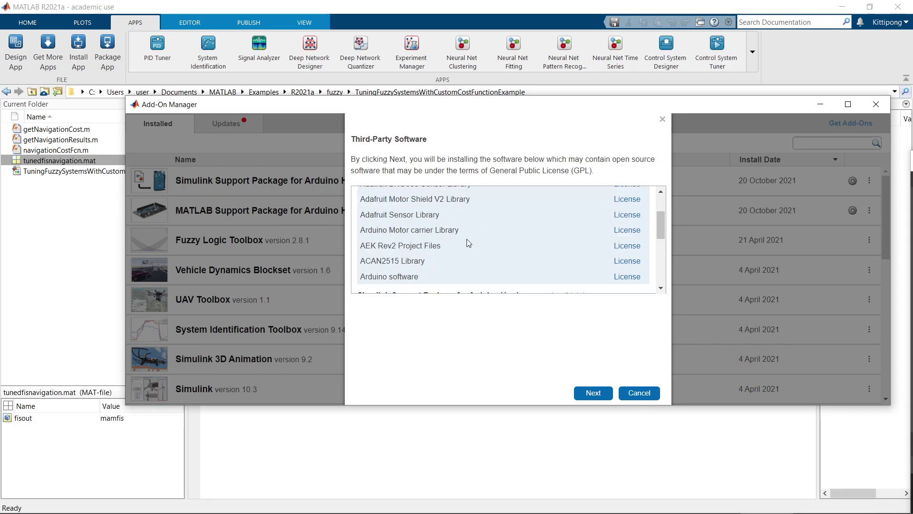
scroll(420, 282, "down", 3)
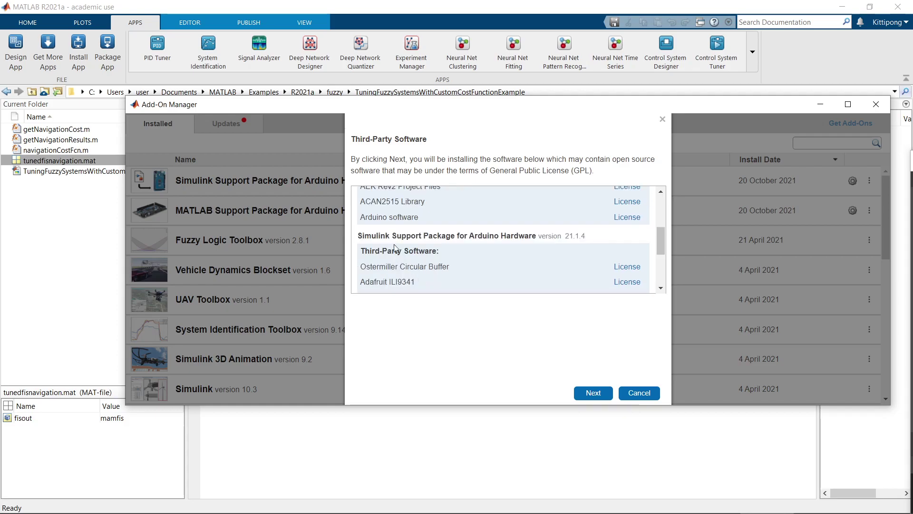
left_click_drag(663, 237, 660, 268)
left_click(602, 395)
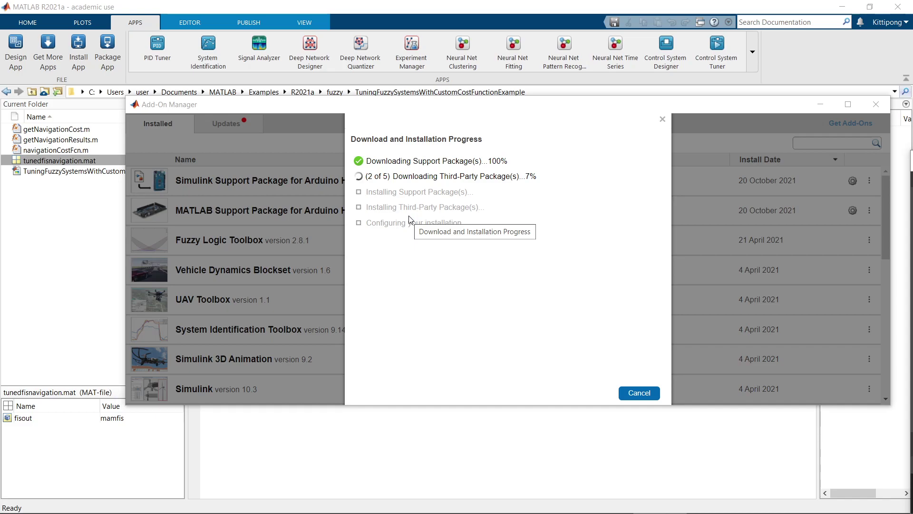
Switch to the browser and save the Simulink support package installer arduino.mlpkginstall in Downloads.
mouse_move(182, 509)
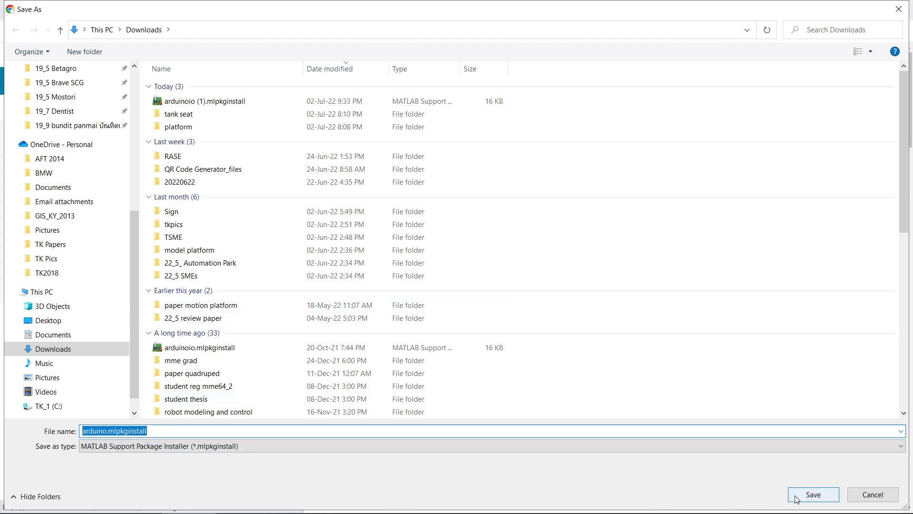
left_click(817, 496)
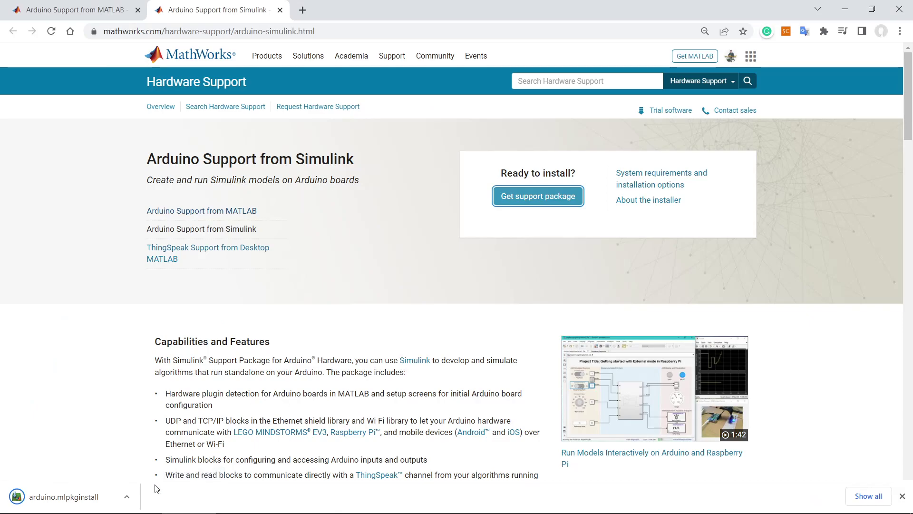
left_click(127, 498)
left_click(162, 474)
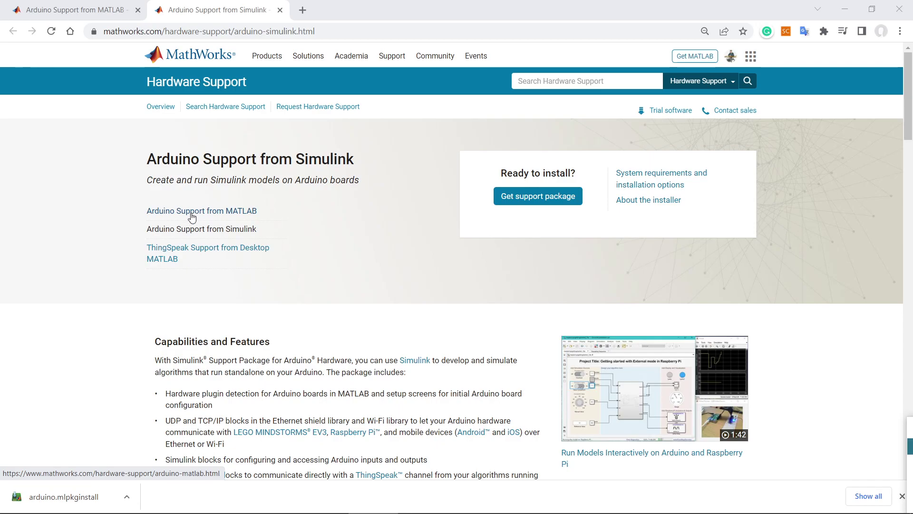
Open the ThingSpeak Support from Desktop MATLAB page in a new tab and choose the United States web site.
middle_click(213, 254)
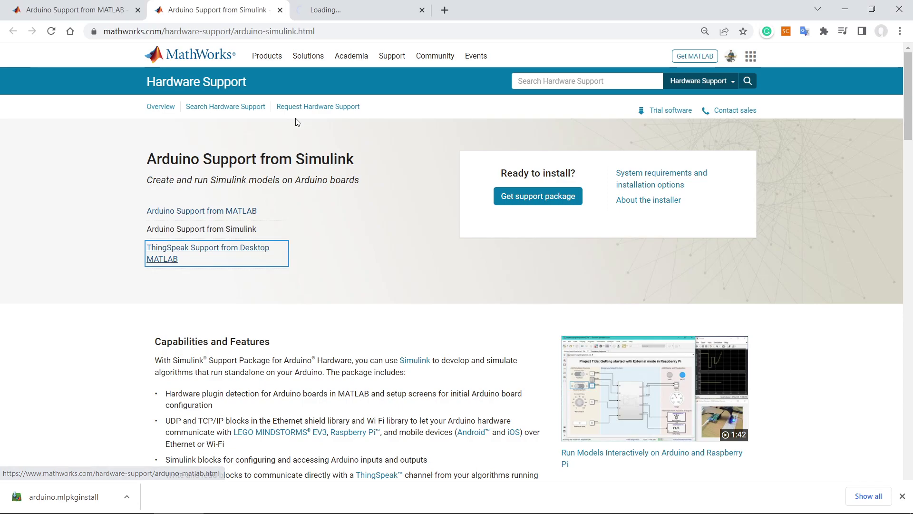
left_click(362, 13)
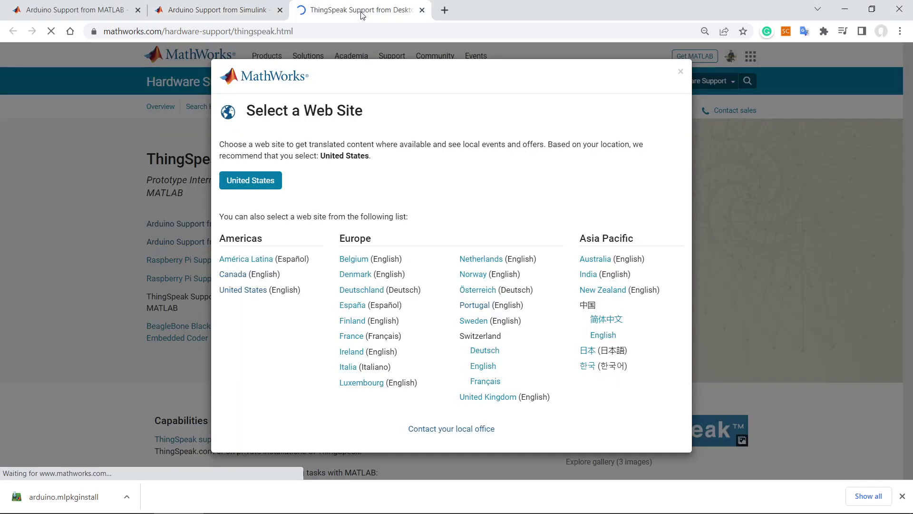
left_click(238, 5)
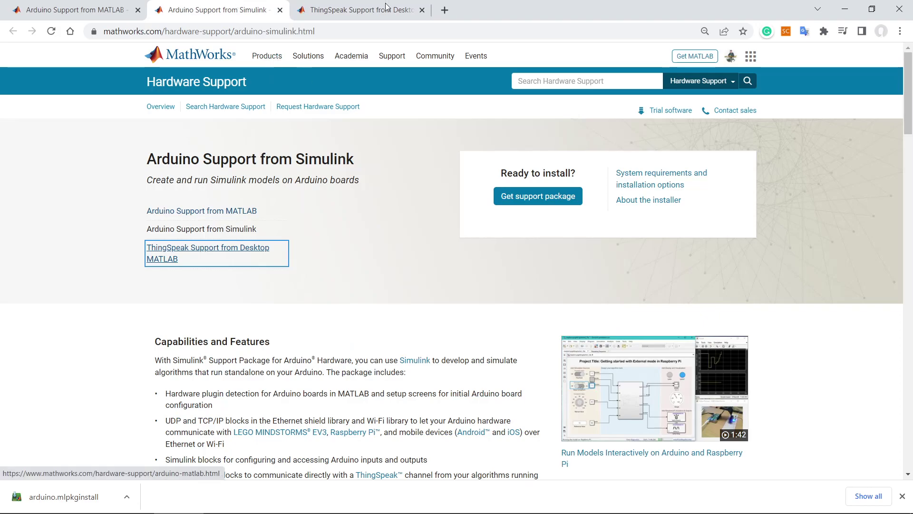
key("ctrl+Tab")
left_click(275, 179)
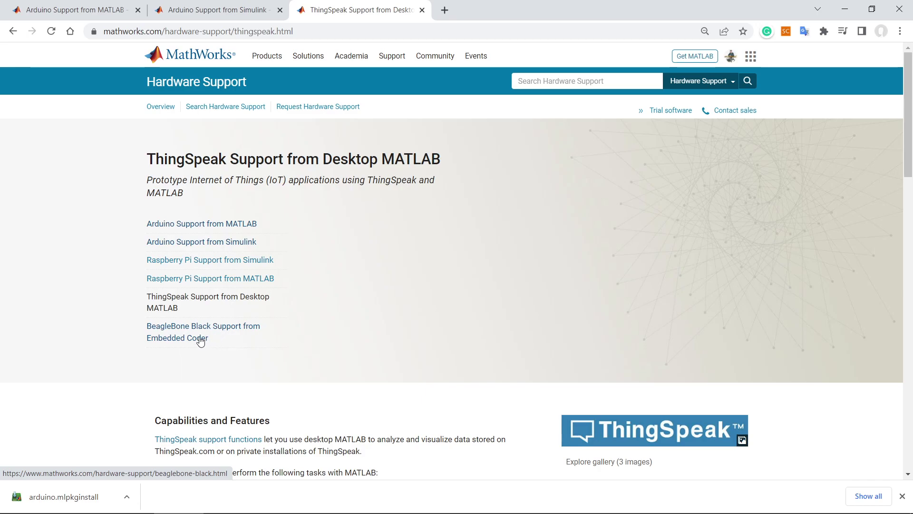
scroll(245, 371, "down", 1)
scroll(237, 352, "up", 1)
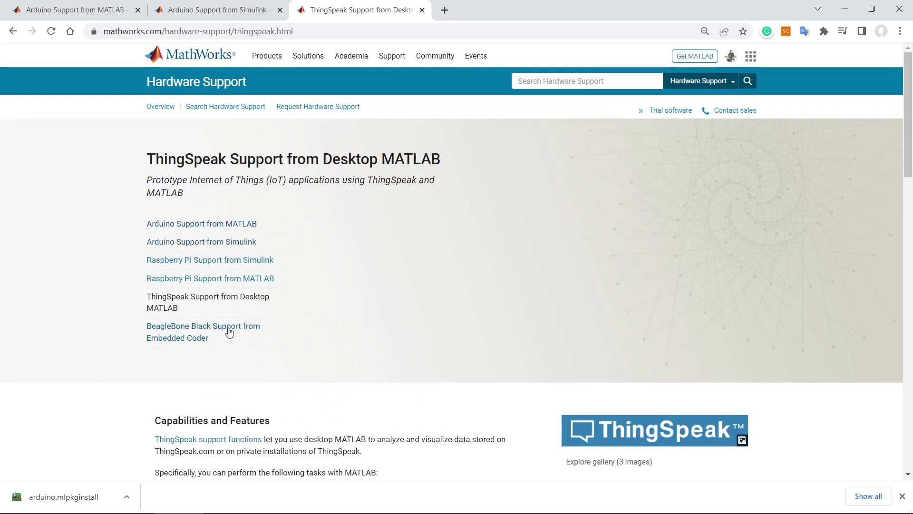
Open the Raspberry Pi Support from Simulink page in a new background tab.
left_click(222, 265, "ctrl")
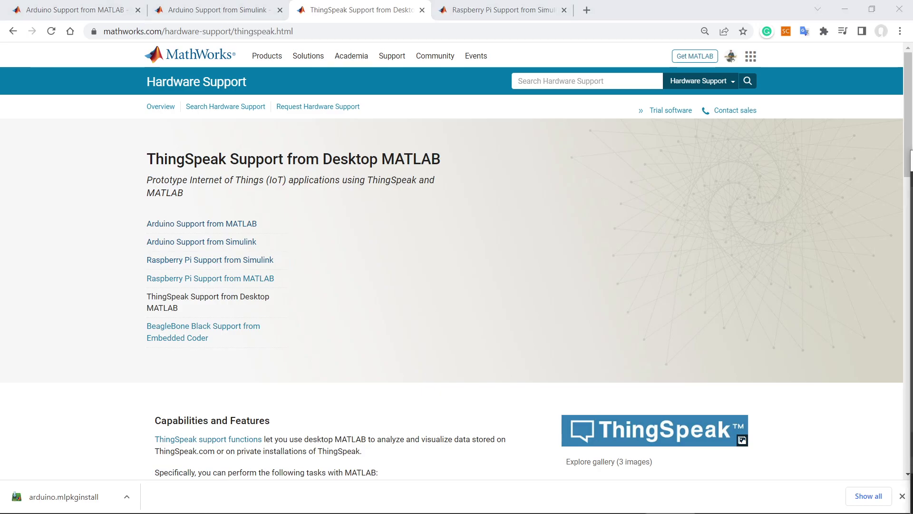
scroll(457, 260, "down", 1)
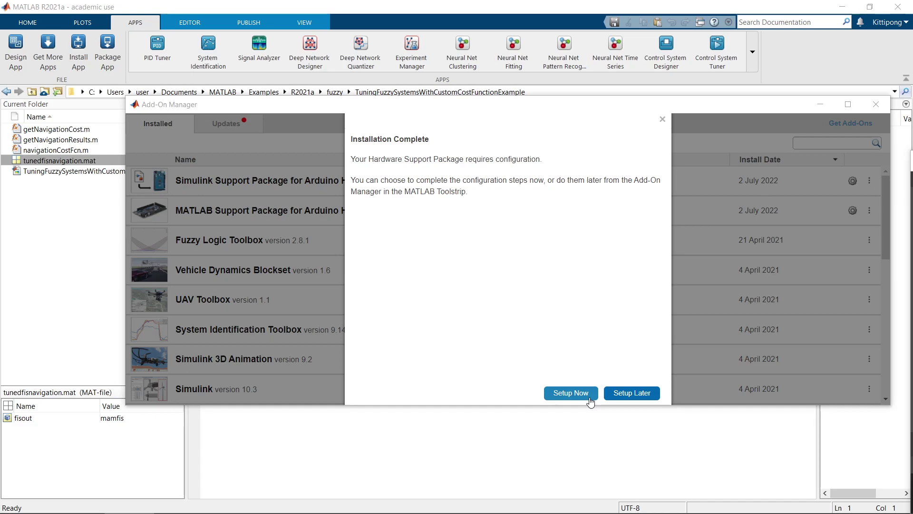
Choose to set up the installed Arduino hardware support package now.
left_click(590, 397)
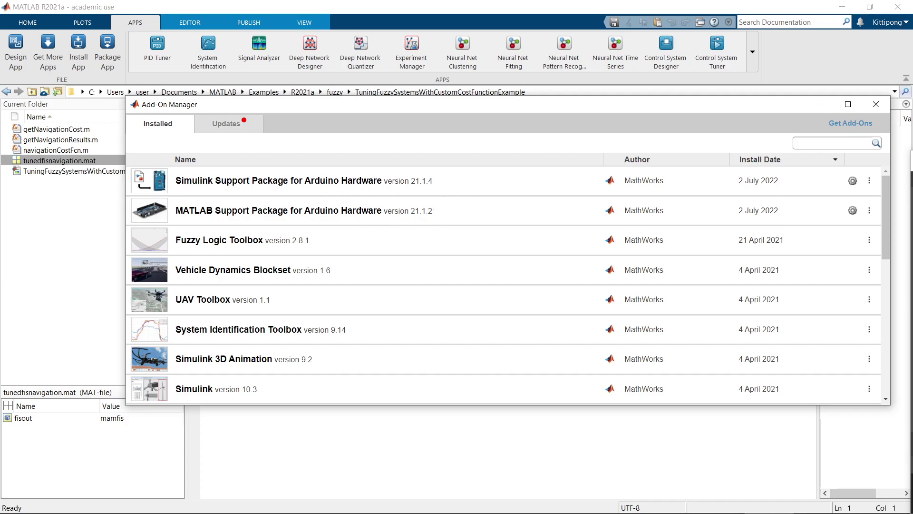
Check the available updates in the Add-On Manager and return to the list of installed add-ons.
left_click(765, 505)
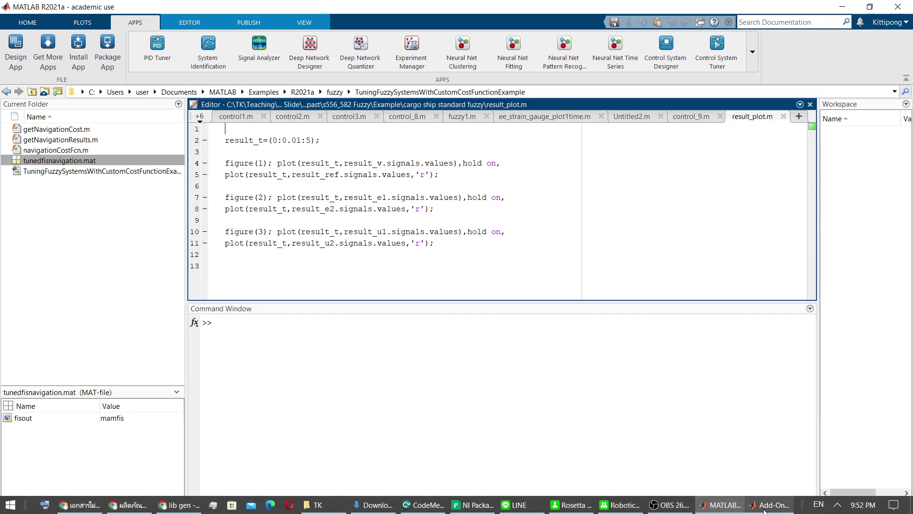
left_click(764, 509)
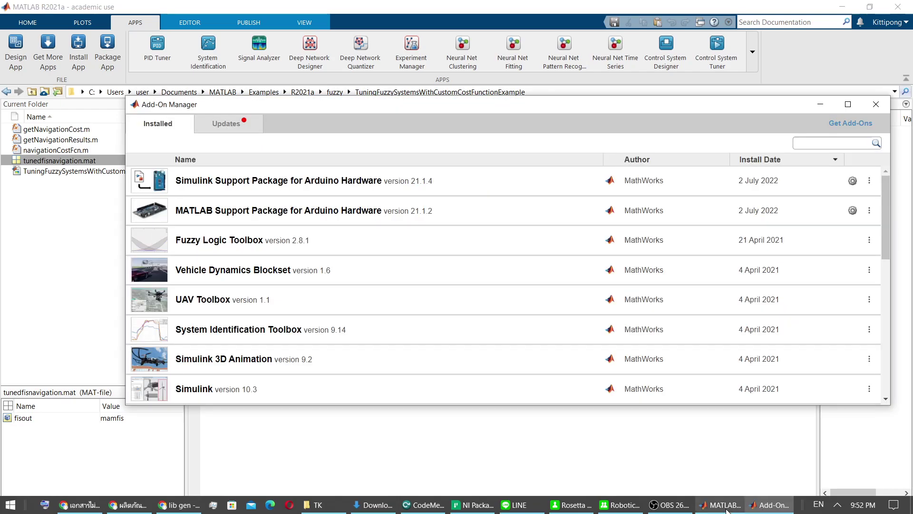
left_click(229, 126)
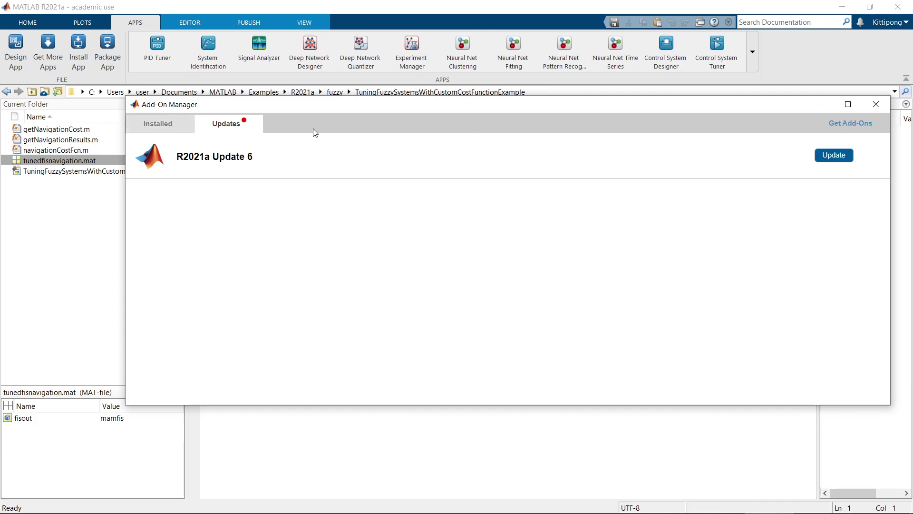
left_click(176, 128)
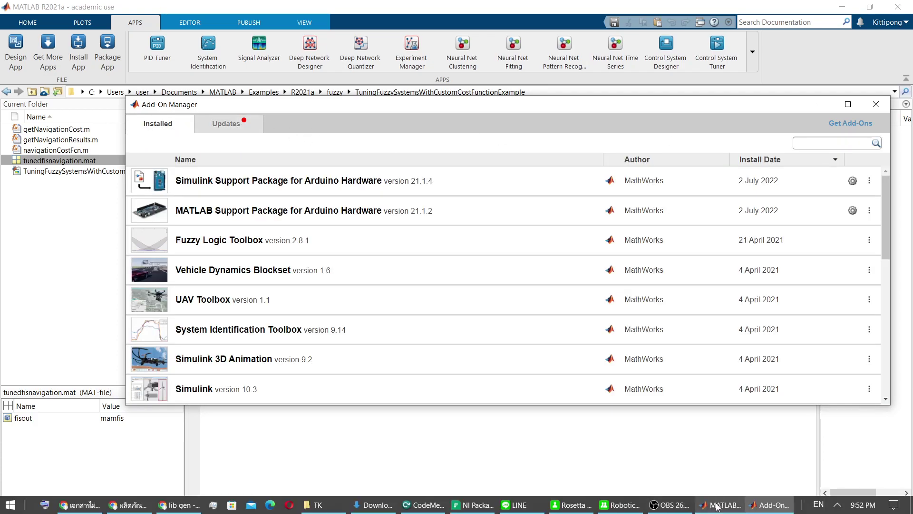
left_click(738, 509)
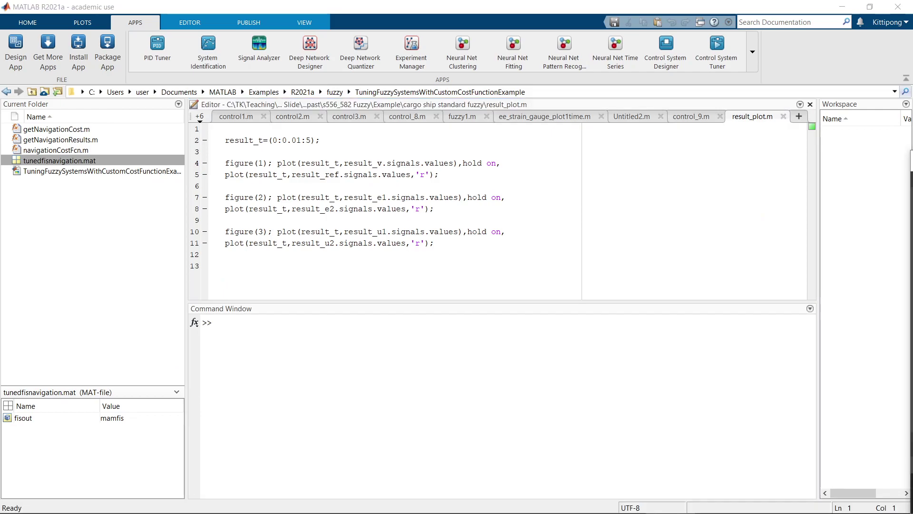
left_click(195, 507)
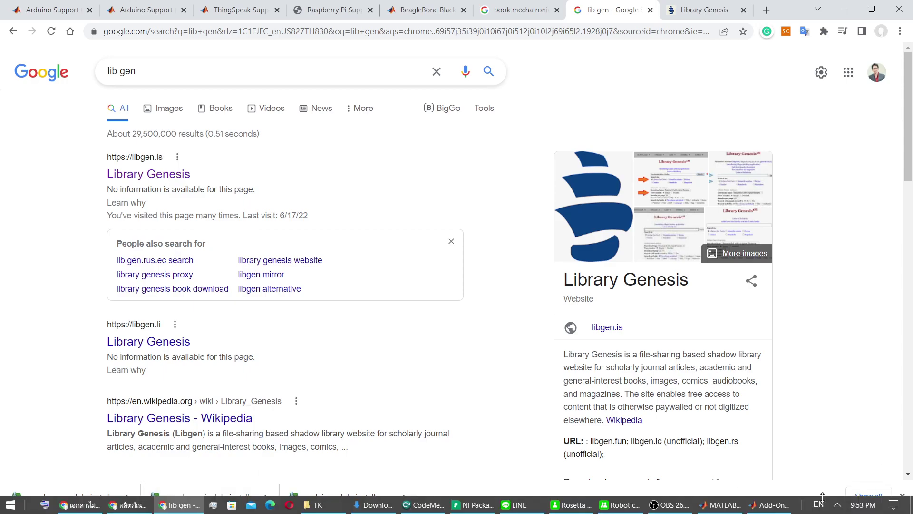
left_click(723, 505)
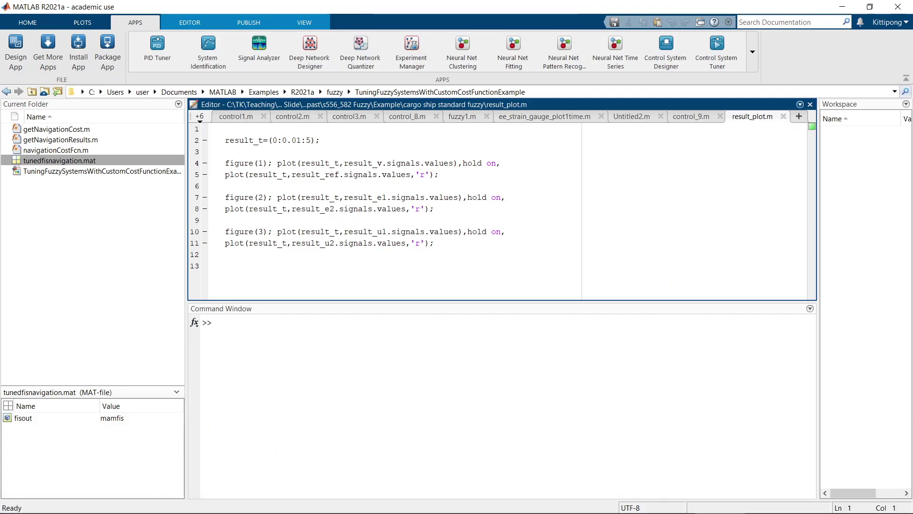
Accept the MathWorks license agreement, review the third-party software list, and start installing the Simulink Support Package for Arduino Hardware.
key("alt+Tab")
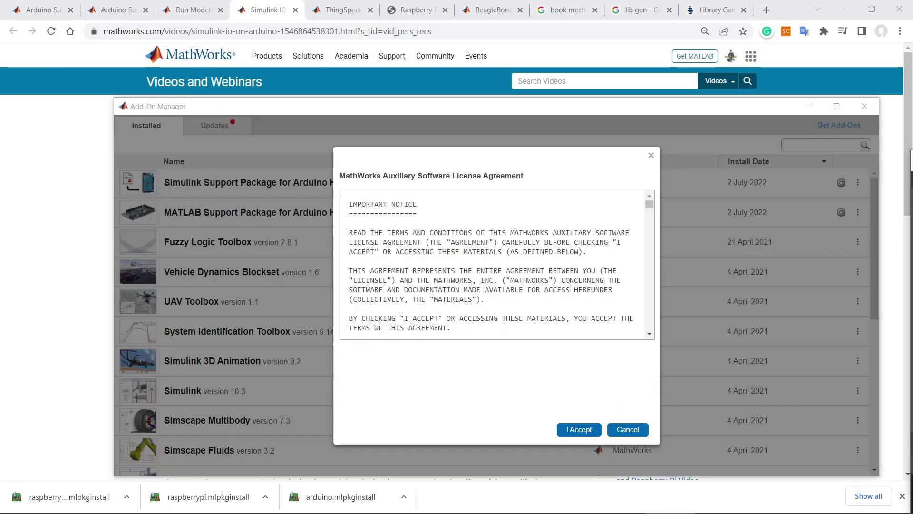
left_click(577, 429)
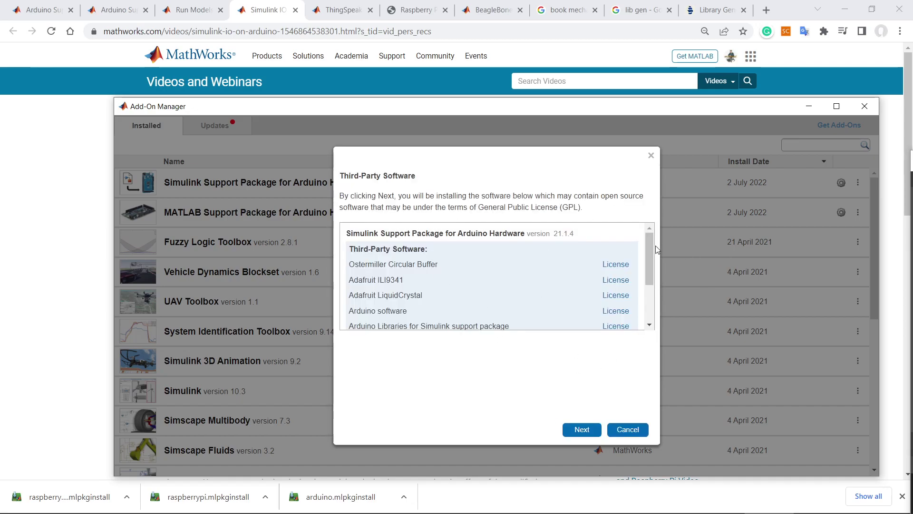
scroll(408, 306, "down", 3)
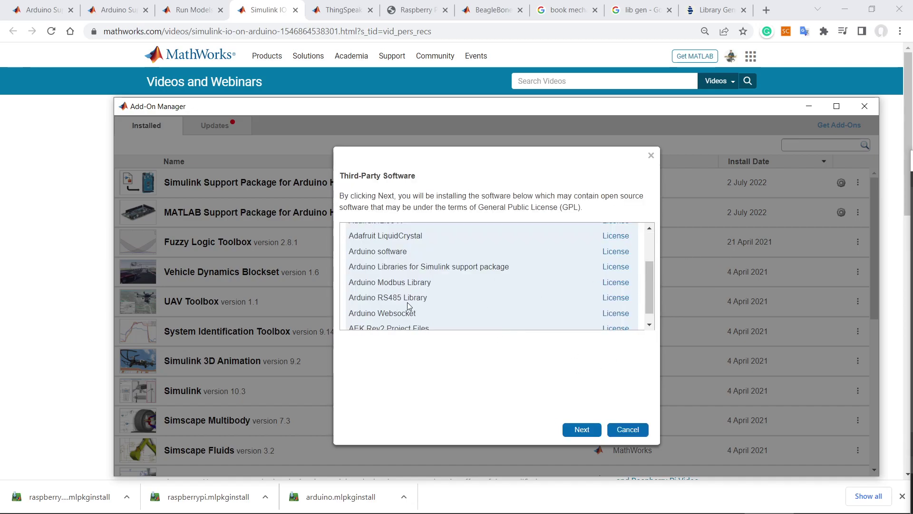
scroll(407, 305, "up", 4)
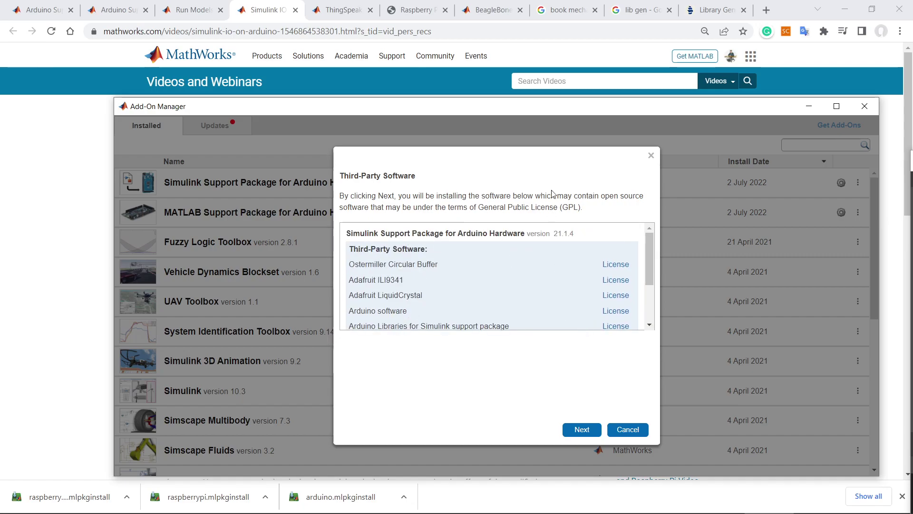
left_click(582, 429)
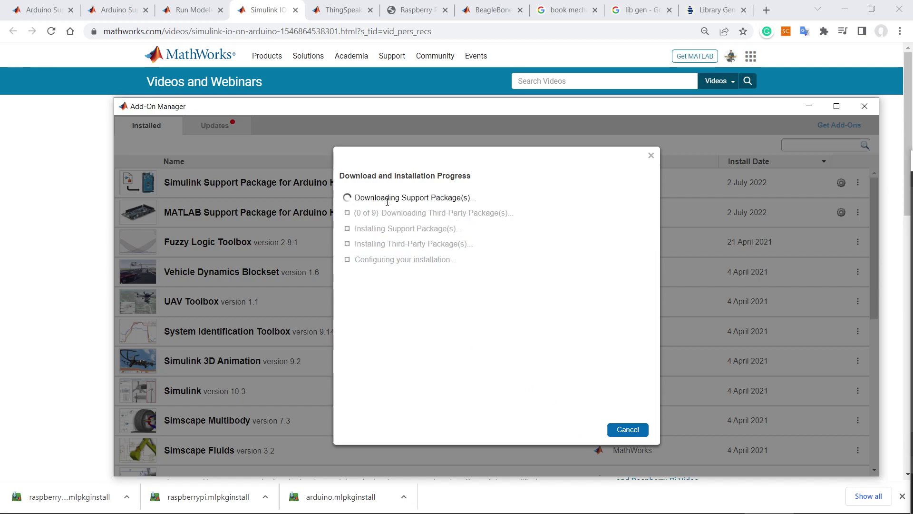
left_click_drag(385, 200, 533, 269)
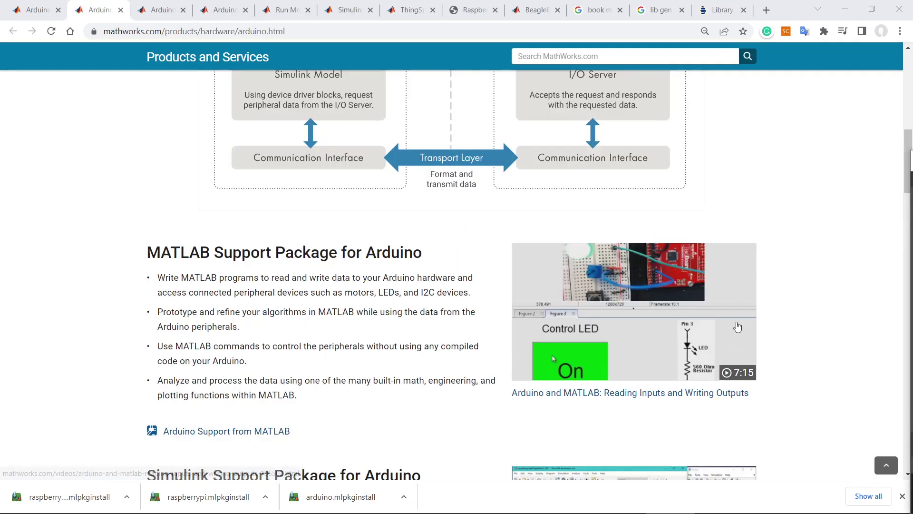
Read the Connected I/O section and the MATLAB and Simulink Support Package descriptions on the MathWorks Arduino page.
scroll(568, 267, "up", 6)
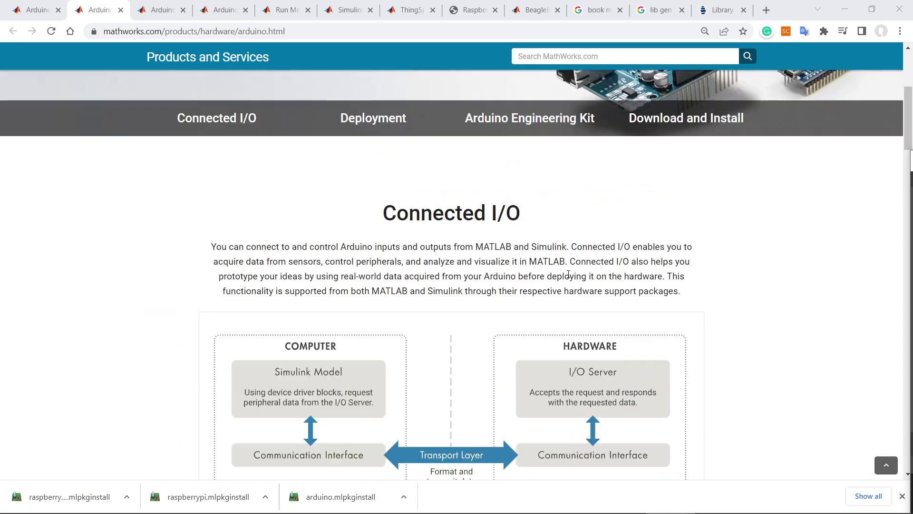
scroll(569, 275, "down", 1)
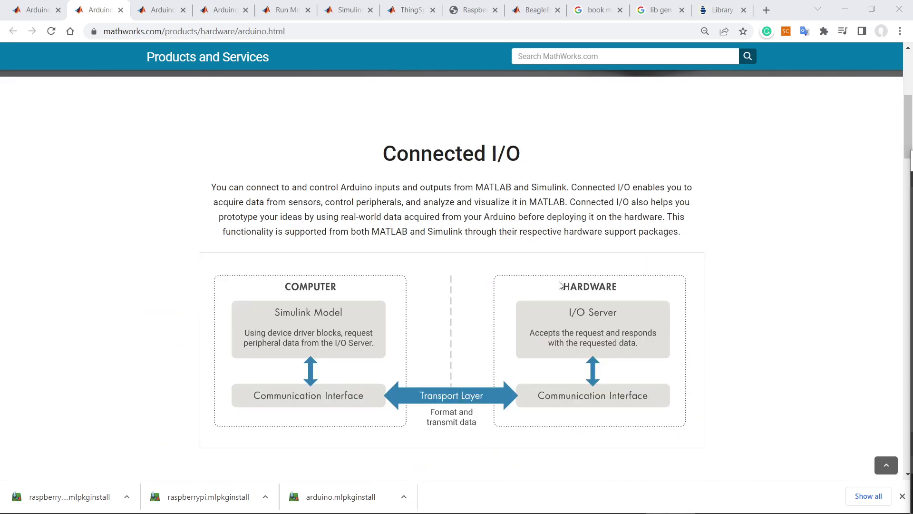
scroll(561, 285, "down", 2)
scroll(508, 296, "down", 3)
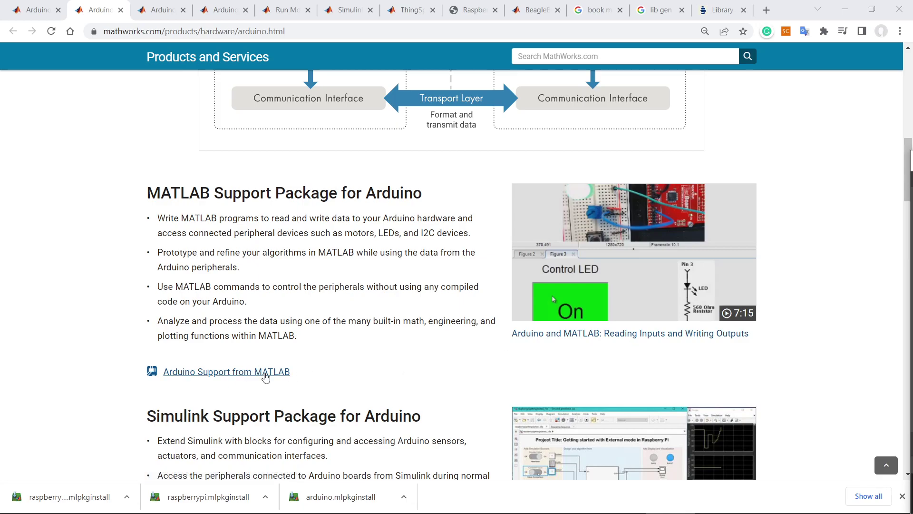
scroll(651, 328, "down", 2)
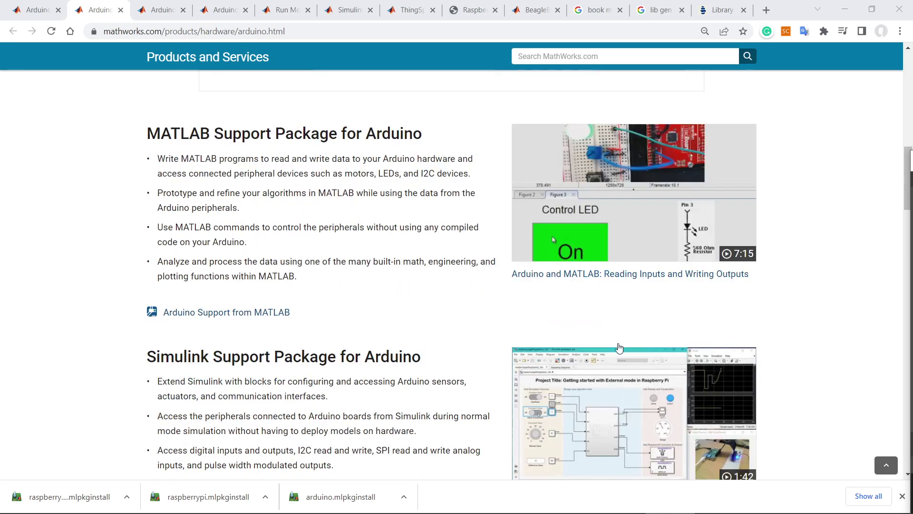
scroll(351, 395, "down", 2)
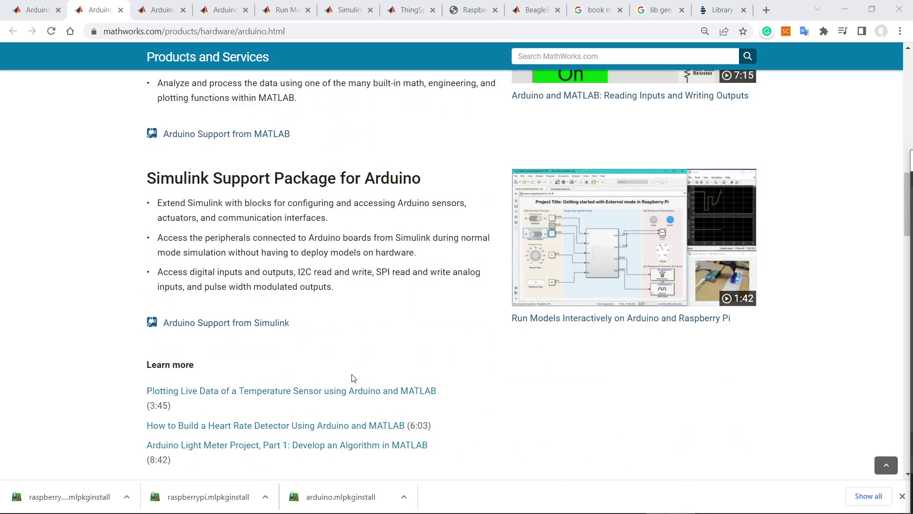
scroll(526, 388, "up", 1)
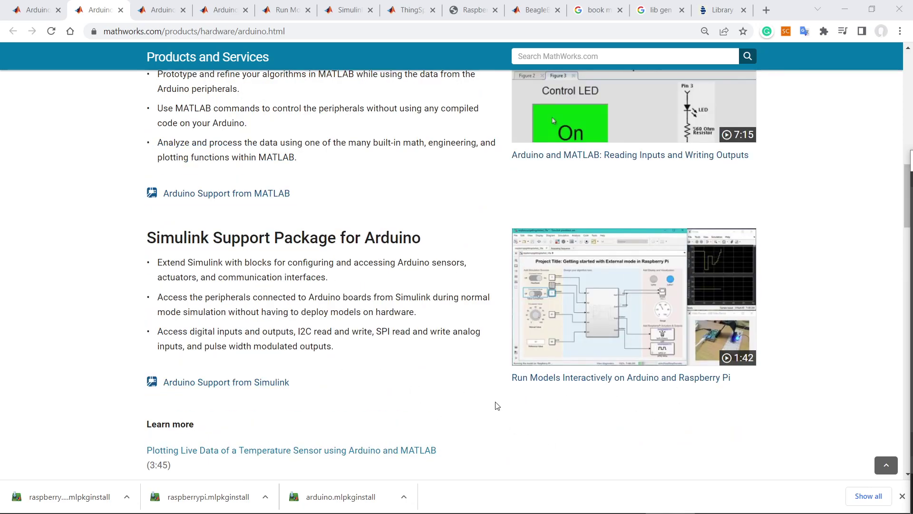
Play the "Arduino and MATLAB: Reading Inputs and Writing Outputs" video from about 0:36 and read its description.
left_click(153, 18)
scroll(347, 320, "down", 1)
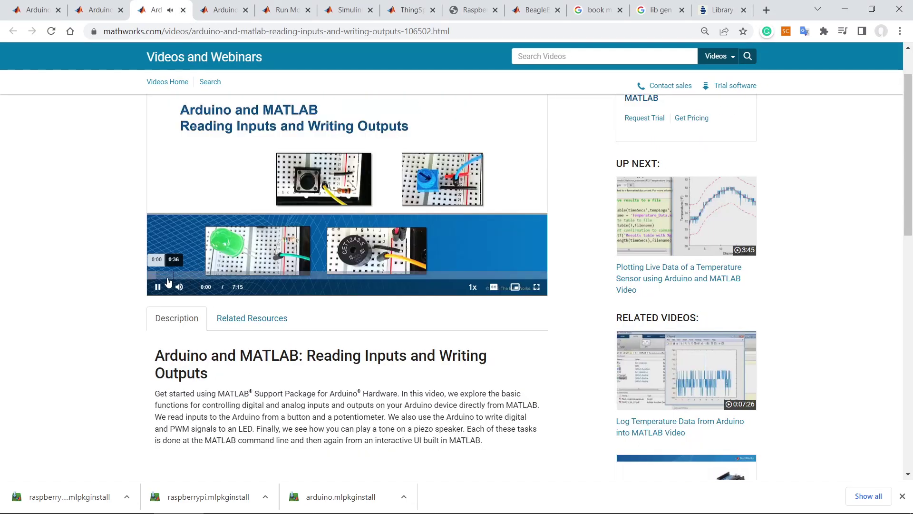
left_click(159, 277)
left_click(182, 276)
scroll(364, 342, "down", 4)
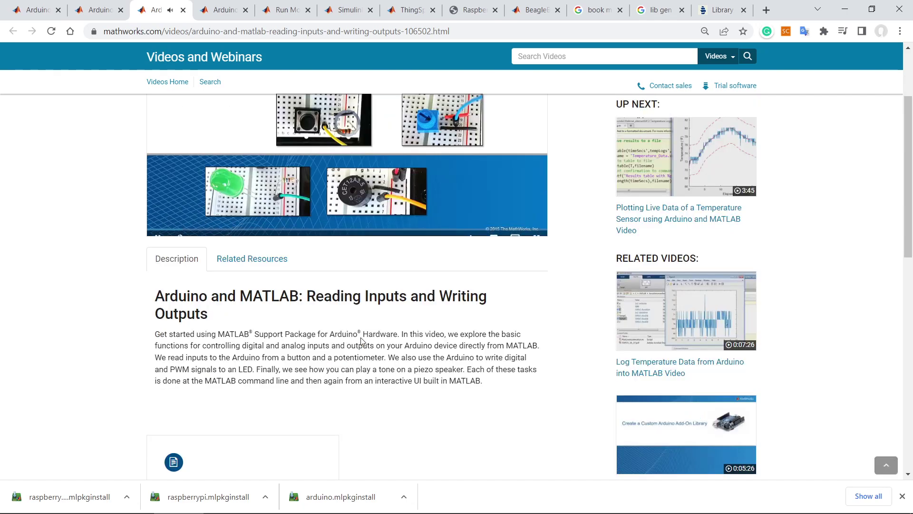
scroll(386, 316, "up", 5)
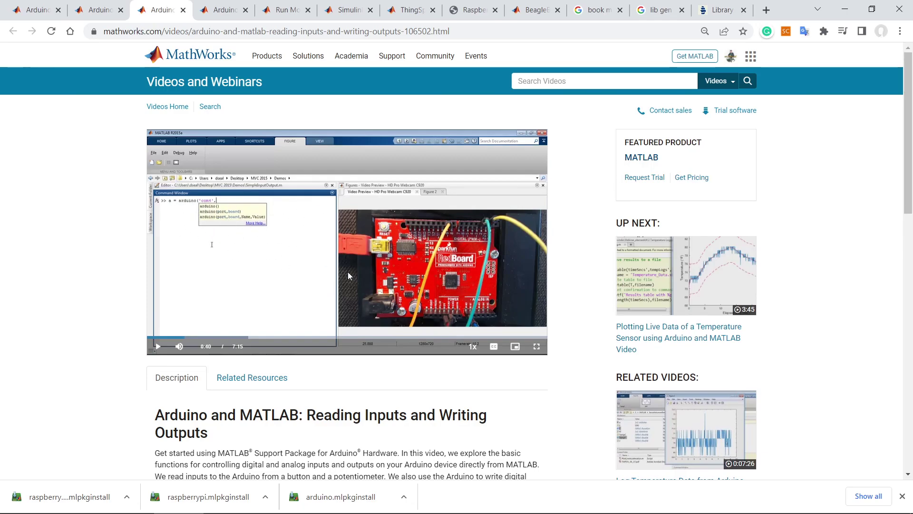
left_click(252, 298)
scroll(353, 299, "down", 3)
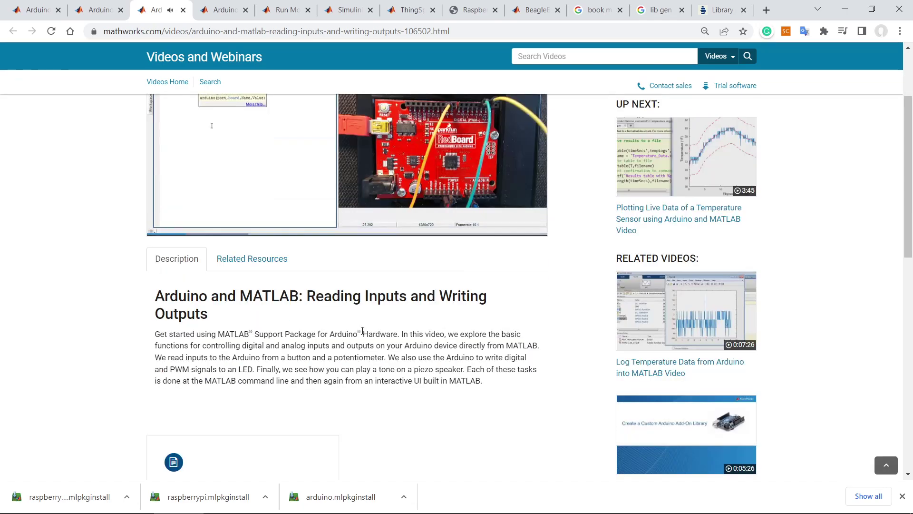
scroll(362, 330, "up", 3)
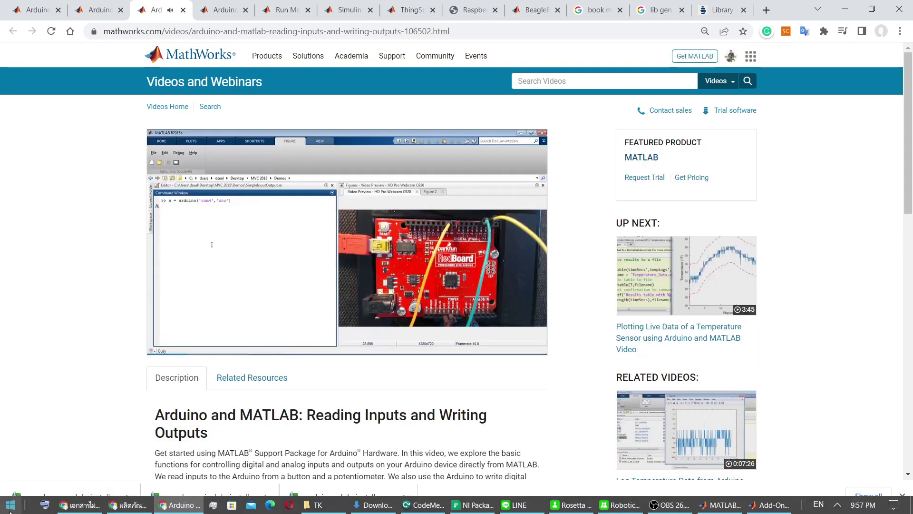
Open Windows Device Manager and check which COM port the Arduino board uses under Ports (COM & LPT).
left_click(11, 504)
type("device")
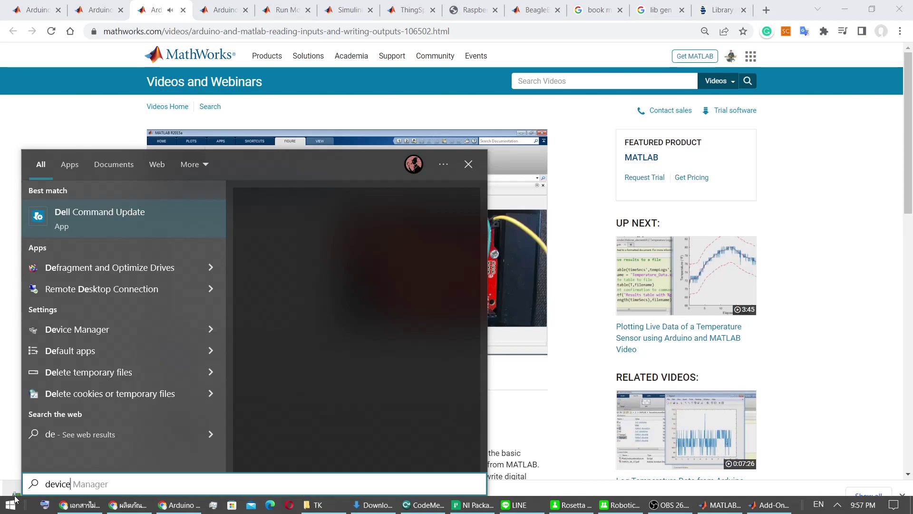
left_click(14, 498)
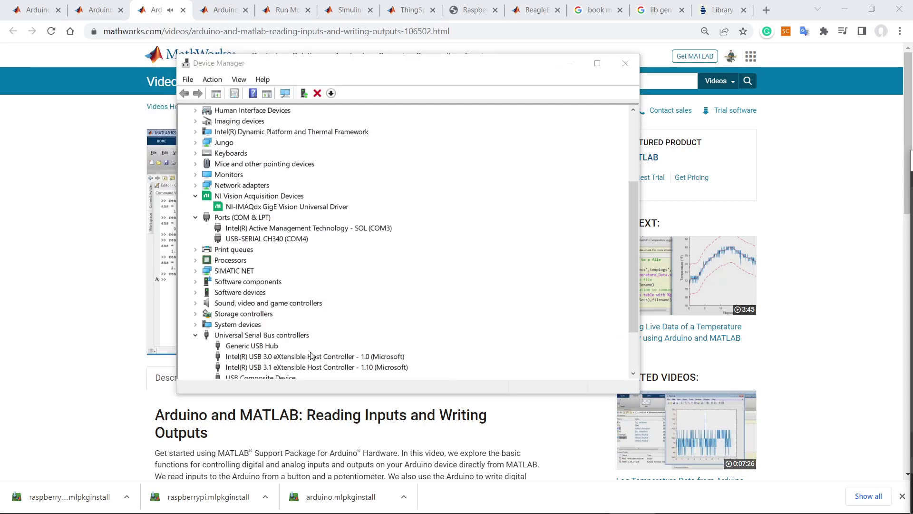
left_click(161, 6)
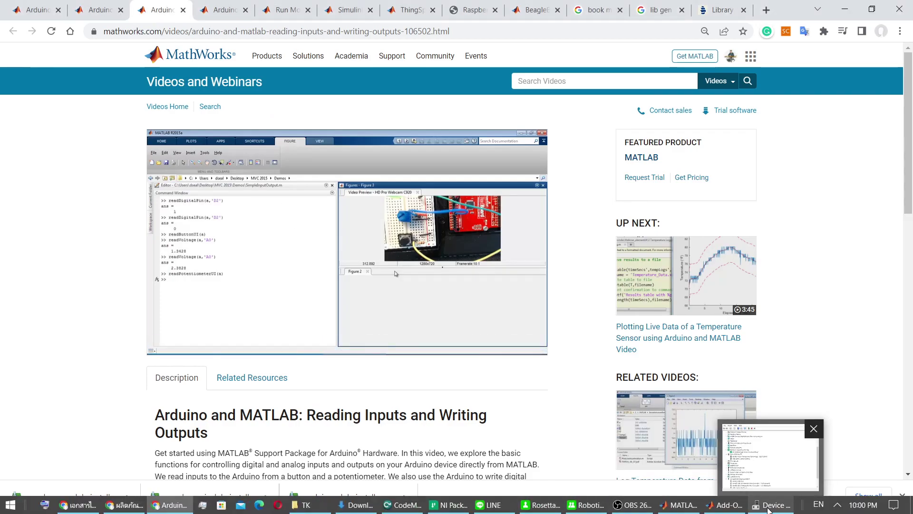
left_click(770, 509)
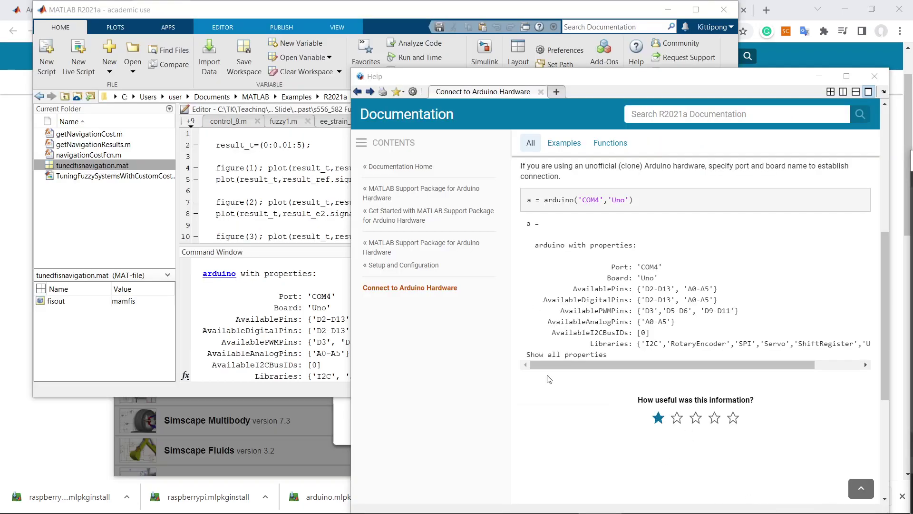
Compare the arduino('COM4','Uno') connection in MATLAB's Command Window with the Connect to Arduino Hardware help example.
left_click(293, 375)
scroll(380, 323, "up", 2)
left_click(773, 316)
scroll(779, 318, "up", 5)
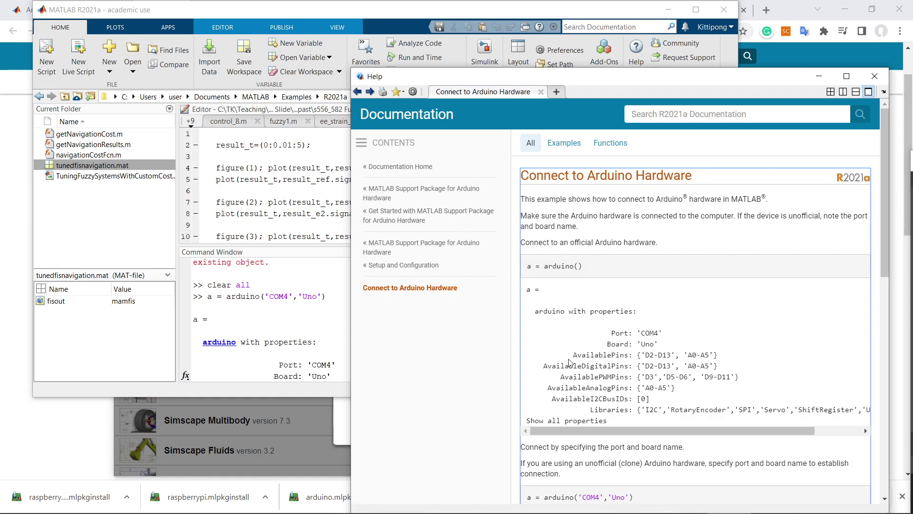
Search the MATLAB documentation for "arduino" and open the MATLAB Support Package for Arduino Hardware page.
left_click(645, 114)
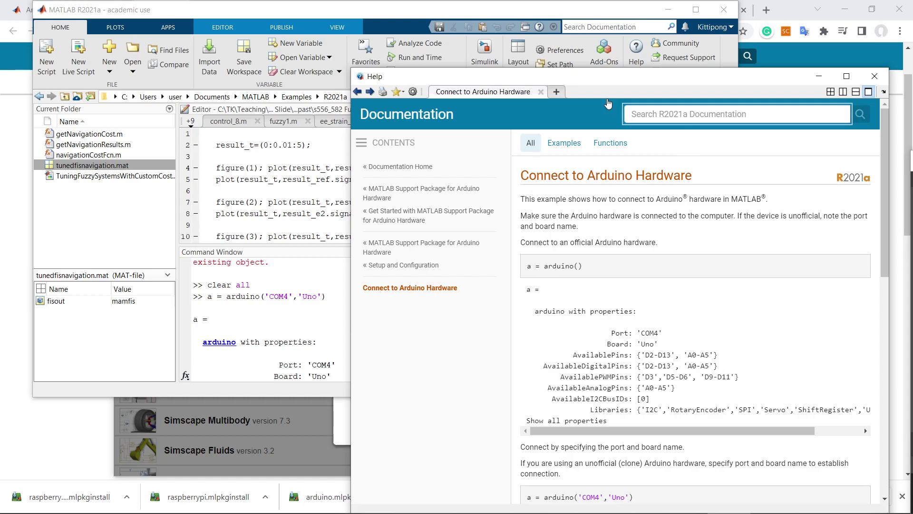
type("arduino")
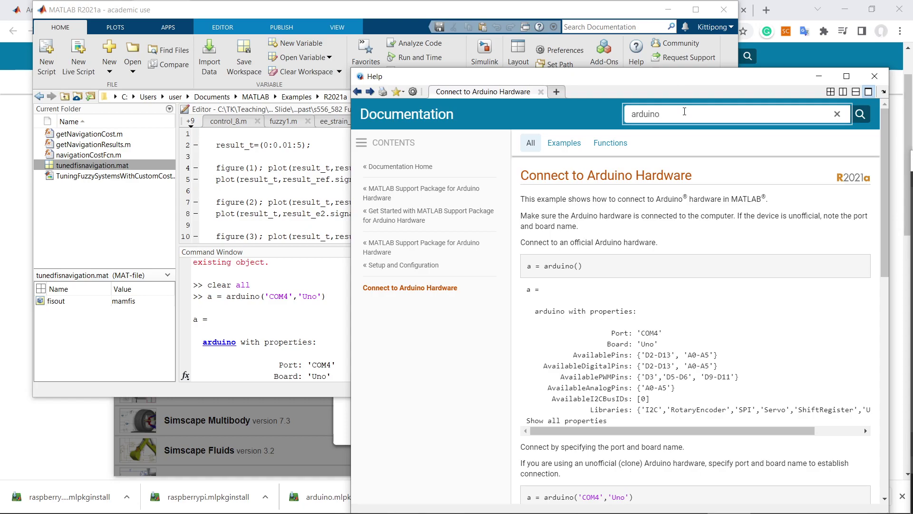
key("Return")
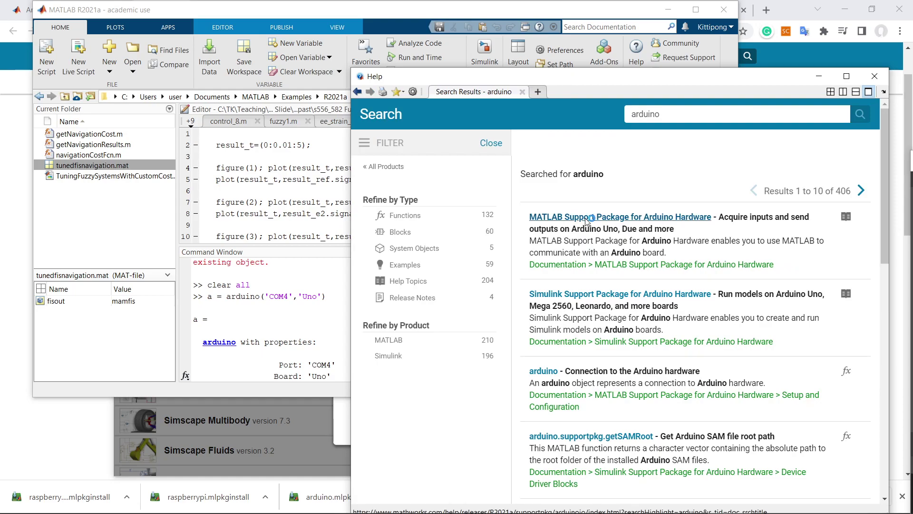
left_click(706, 293)
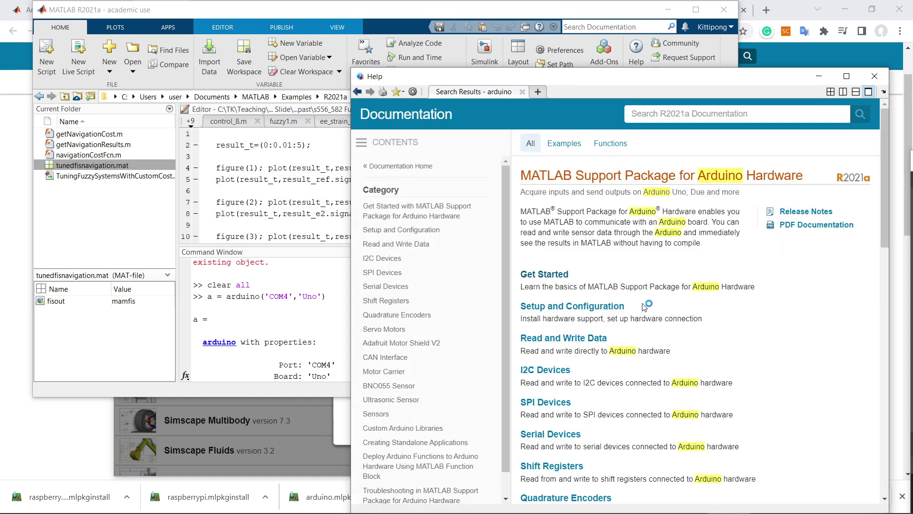
Read the Connect to Arduino Hardware tutorial under Get Started and return to the tutorial list.
left_click(541, 278)
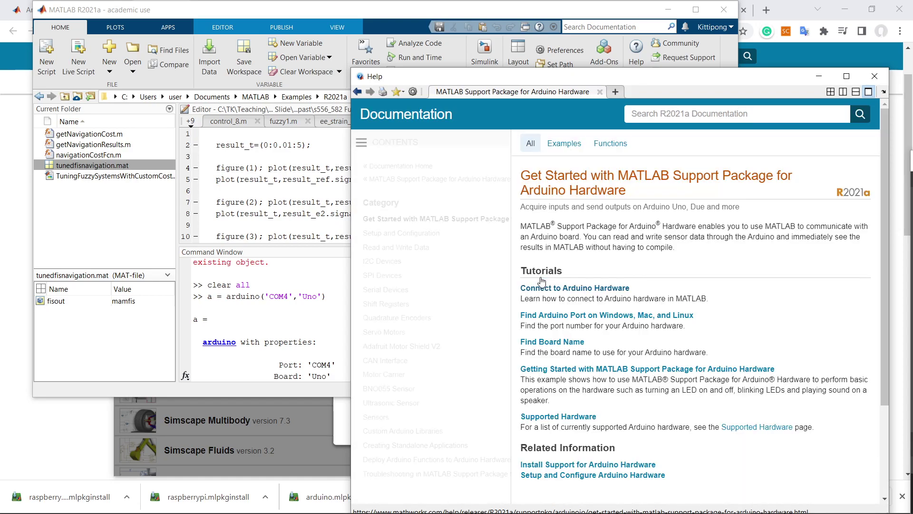
left_click(571, 288)
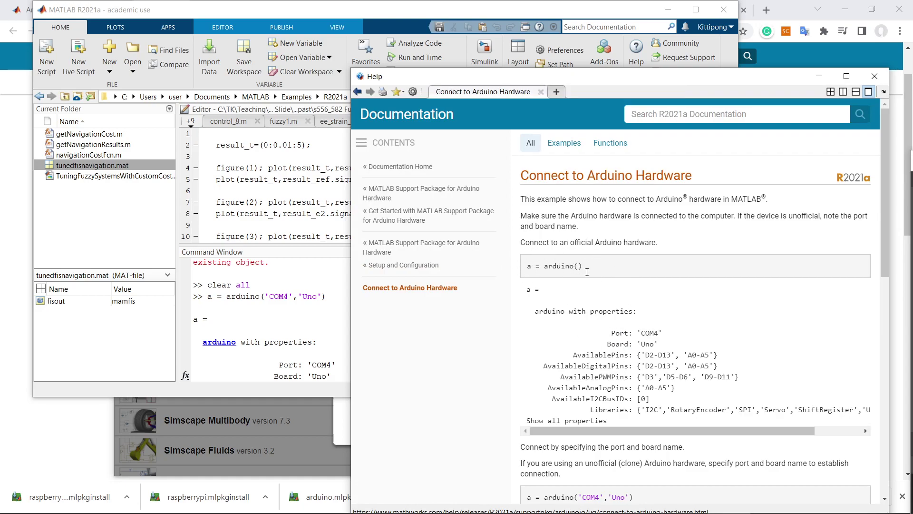
scroll(603, 365, "down", 3)
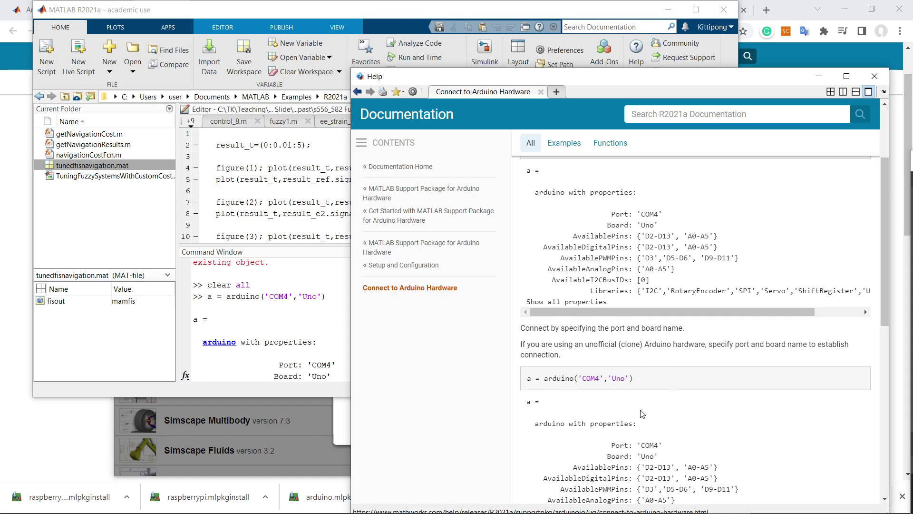
scroll(669, 381, "up", 1)
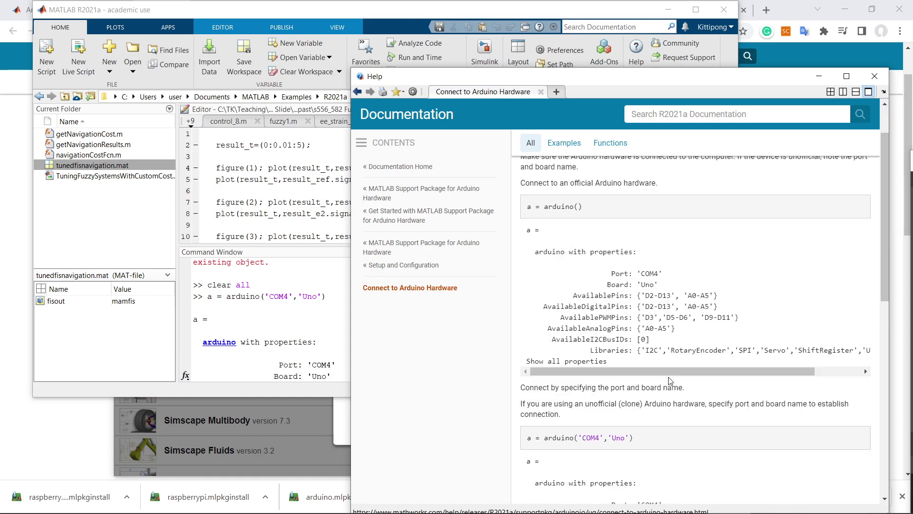
scroll(670, 380, "up", 1)
key("alt+Left")
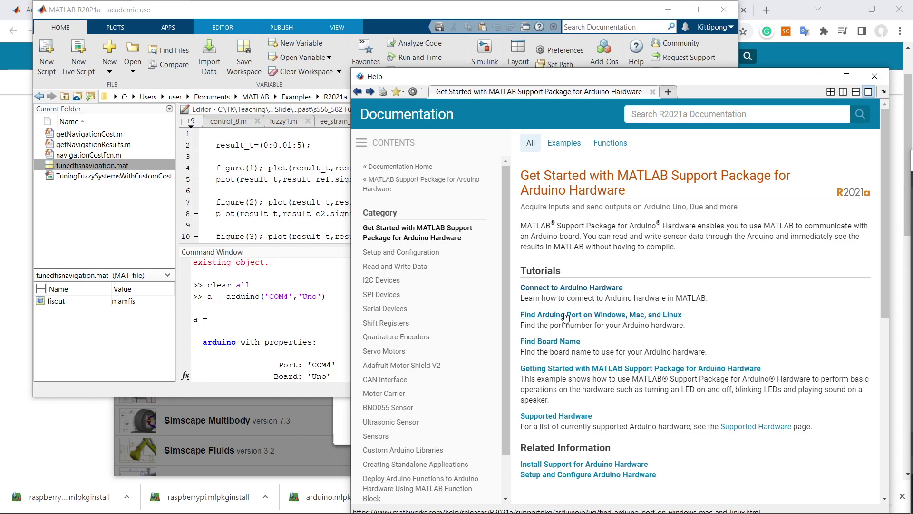
scroll(572, 333, "down", 1)
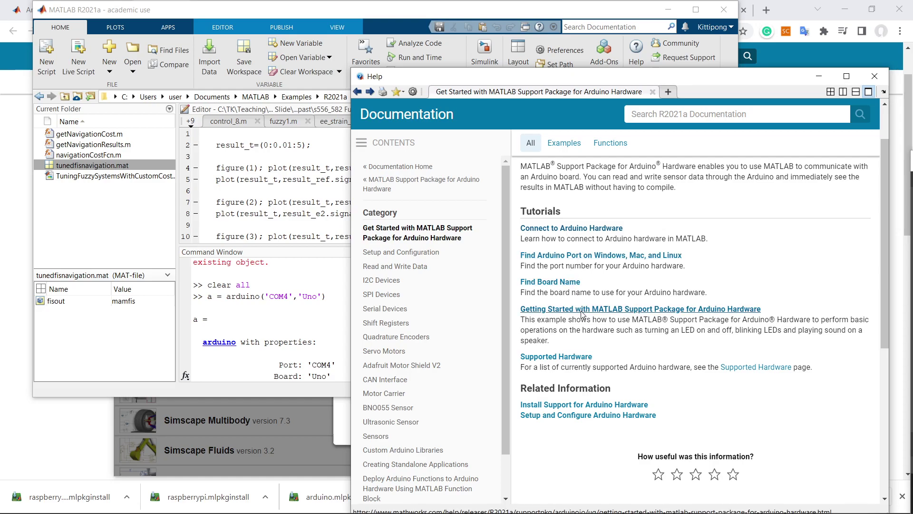
Open the Read and Write Data category of the Arduino documentation and go to the configurePin reference page.
scroll(644, 281, "up", 2)
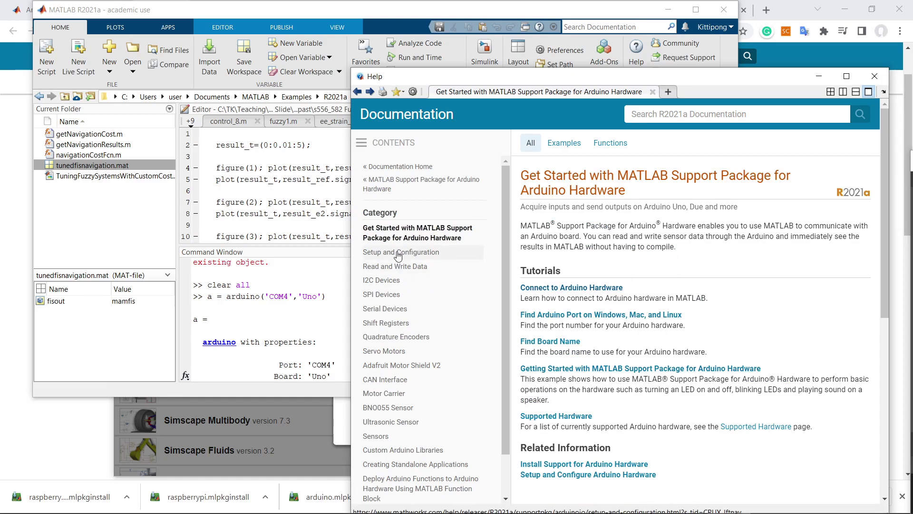
left_click(391, 270)
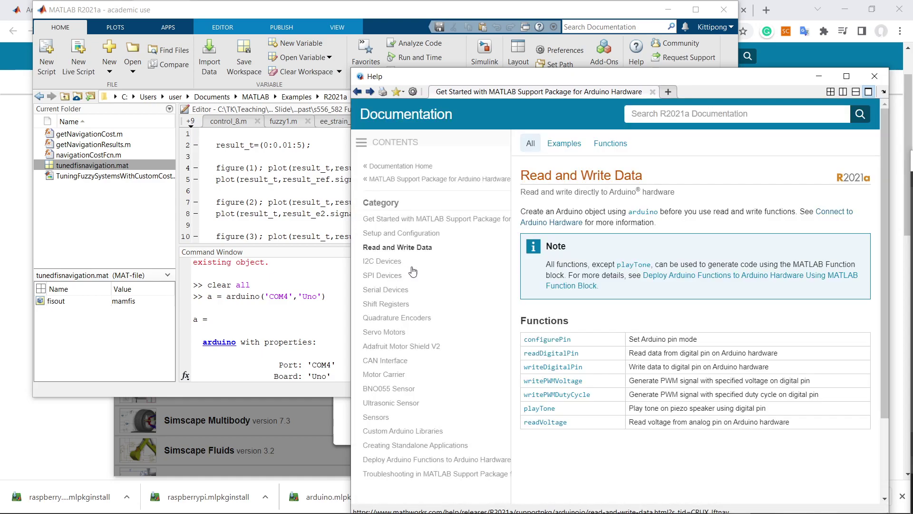
scroll(604, 350, "down", 2)
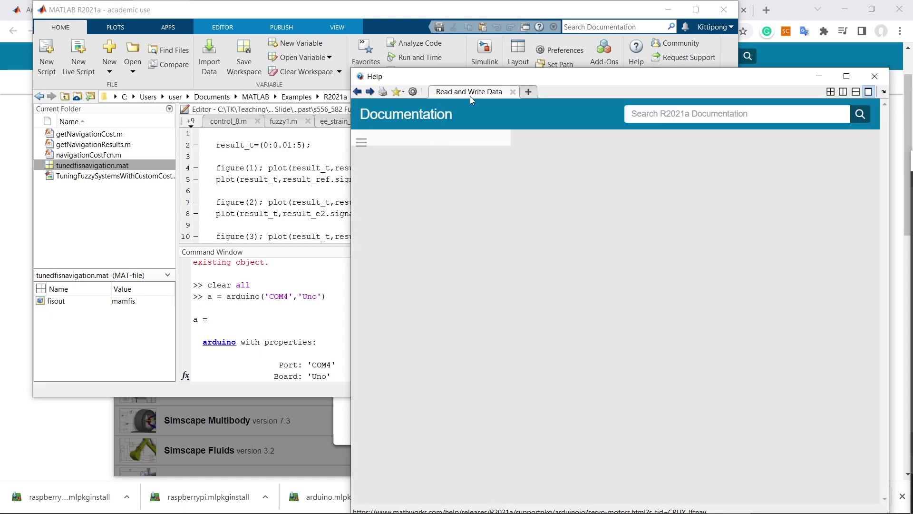
left_click_drag(470, 96, 486, 59)
Copy both configurePin syntax lines from the help page and try to run them in MATLAB's Command Window.
left_click_drag(535, 203, 639, 214)
key("ctrl+c")
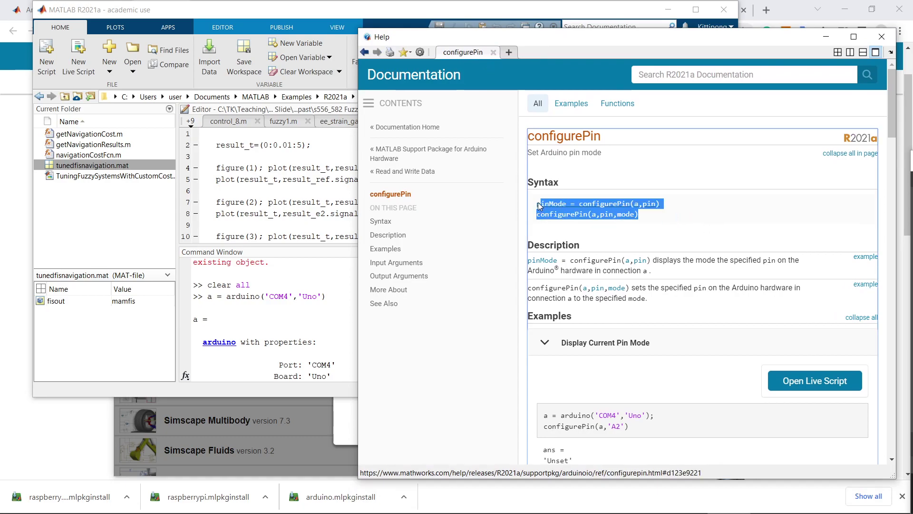
left_click(309, 324)
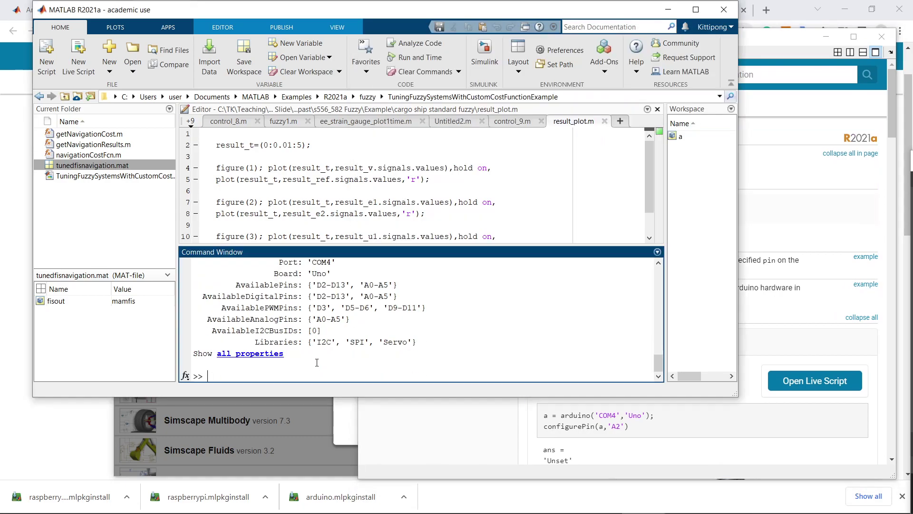
key("ctrl+v")
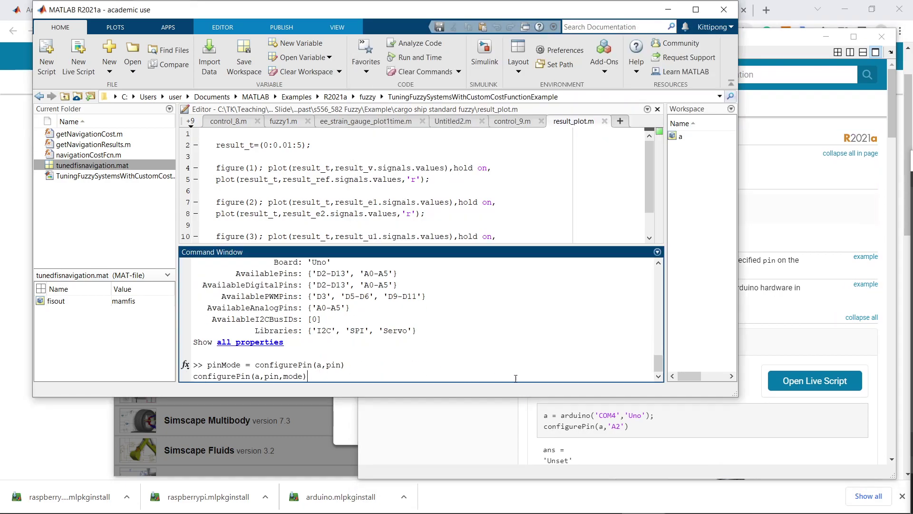
key("Return")
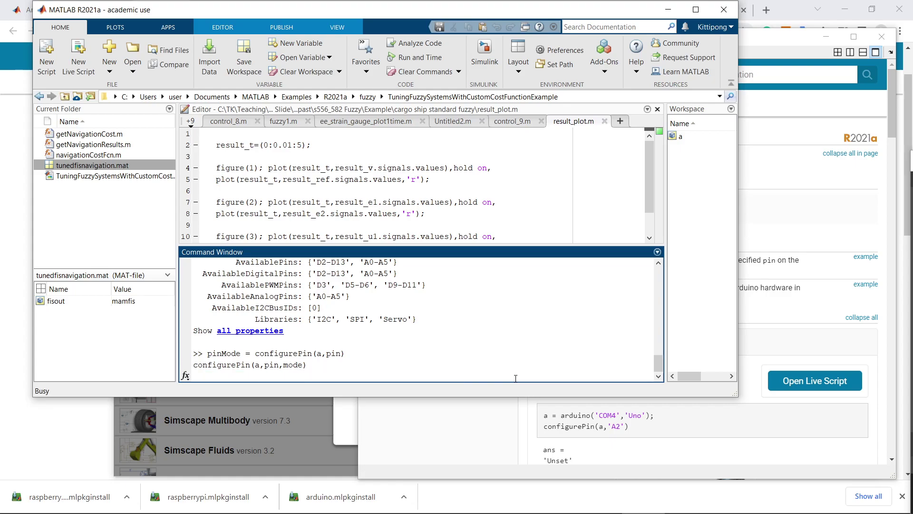
left_click(828, 237)
left_click(304, 373)
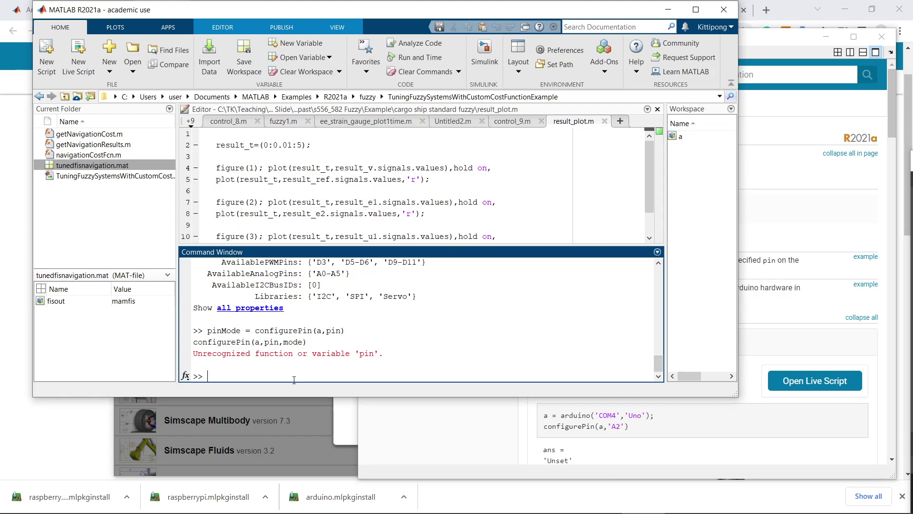
Try to rerun only pinMode = configurePin(a,pin), and consult the configurePin help page for its description and first example.
left_click_drag(360, 331, 207, 332)
key("F9")
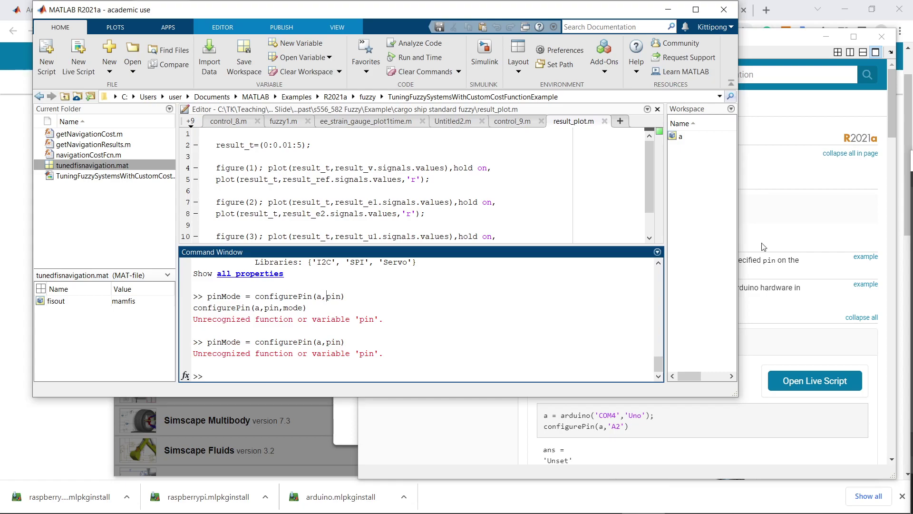
left_click(790, 232)
scroll(624, 292, "down", 1)
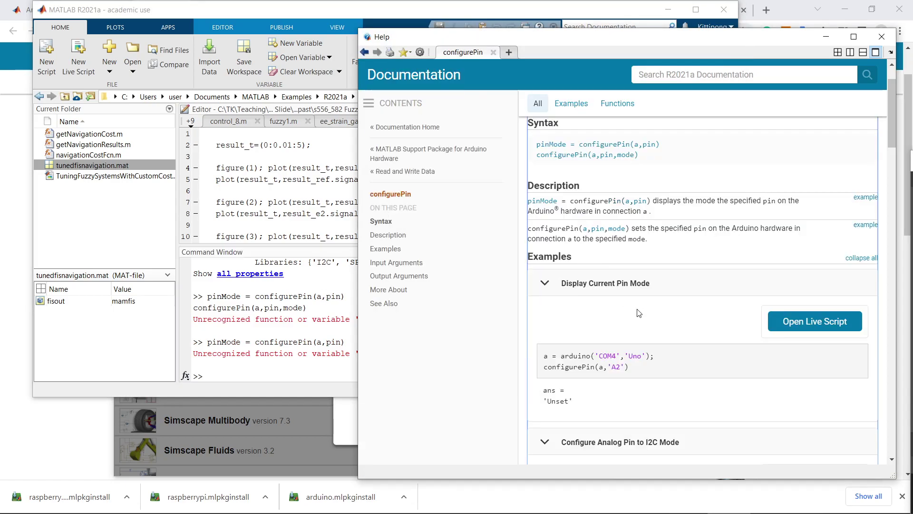
Recall the configurePin command and try to run it with pin 2, as pinMode = configurePin(a,2).
left_click(281, 374)
key("Up")
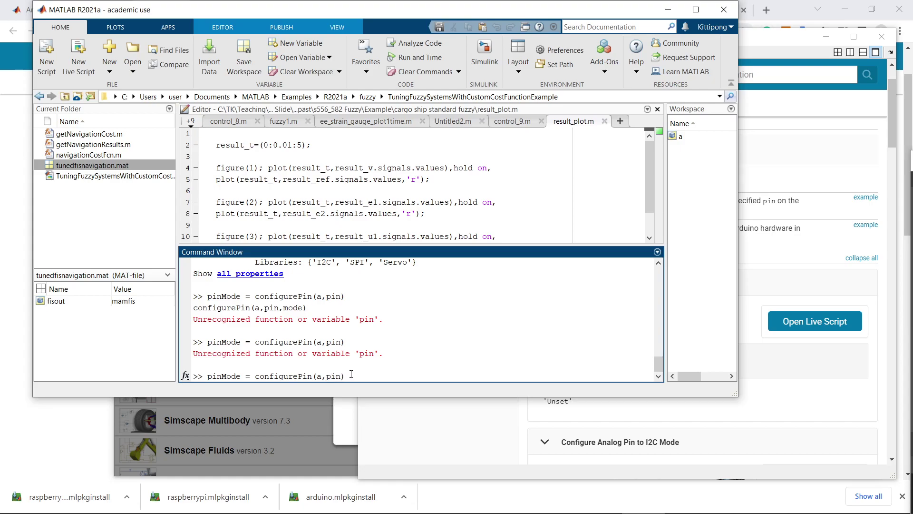
mouse_move(341, 376)
left_mouse_down()
mouse_move(318, 376)
mouse_move(327, 376)
left_mouse_up()
type("2")
key("Return")
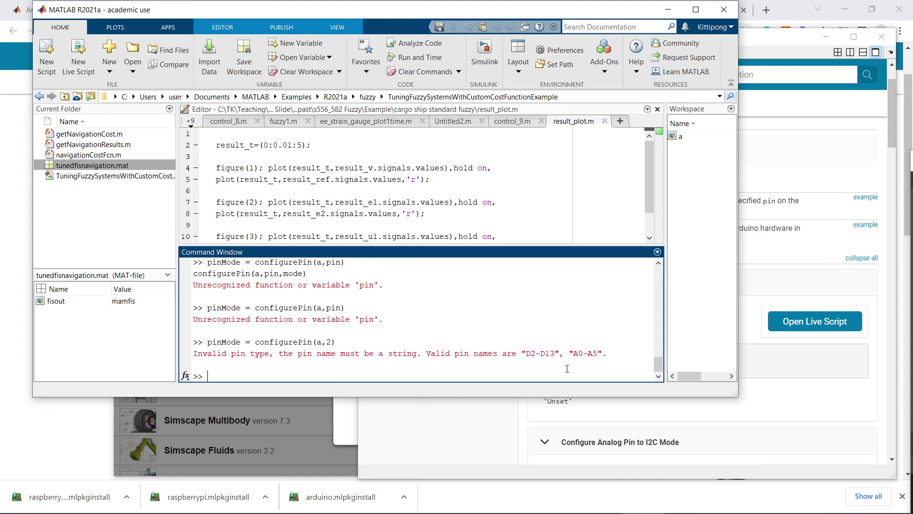
Modify the recalled command to use pin D2 without quotes and try to run pinMode = configurePin(a,D2).
key("Up")
key("Left")
key("Left")
type("D")
key("Return")
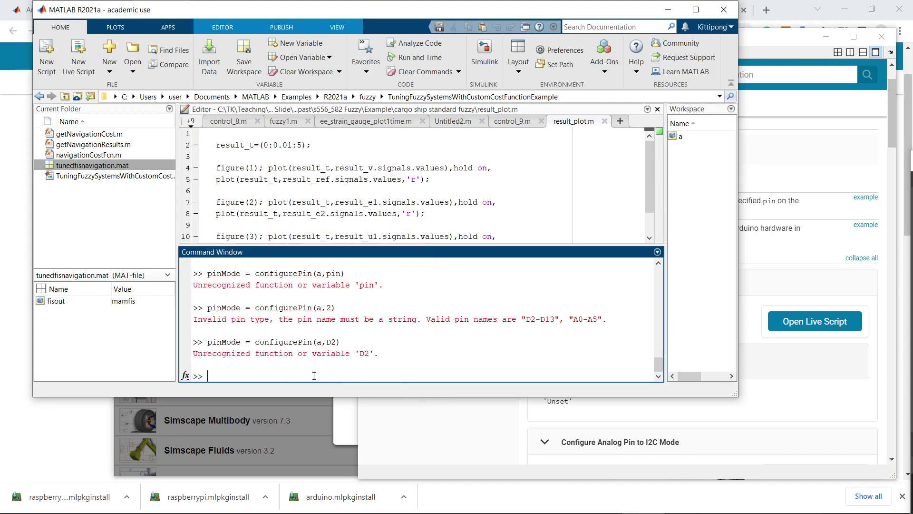
key("Up")
key("Up")
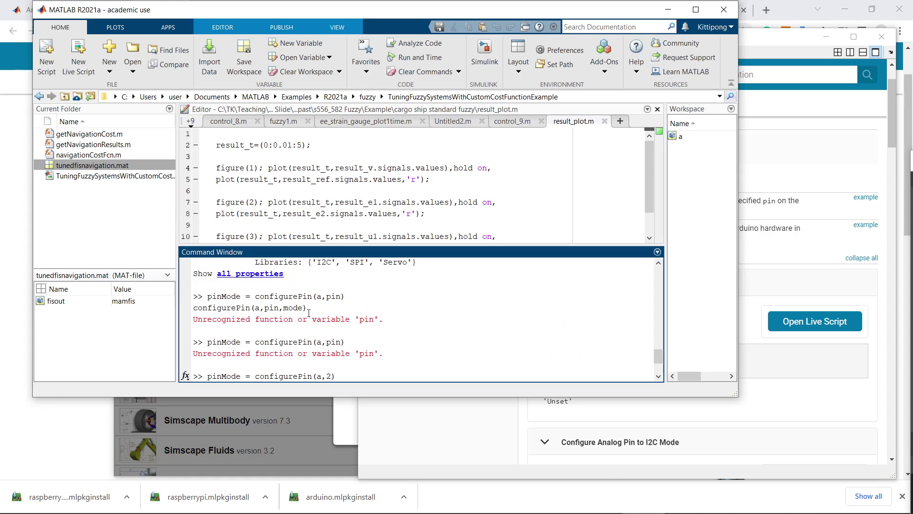
key("Down")
key("Down")
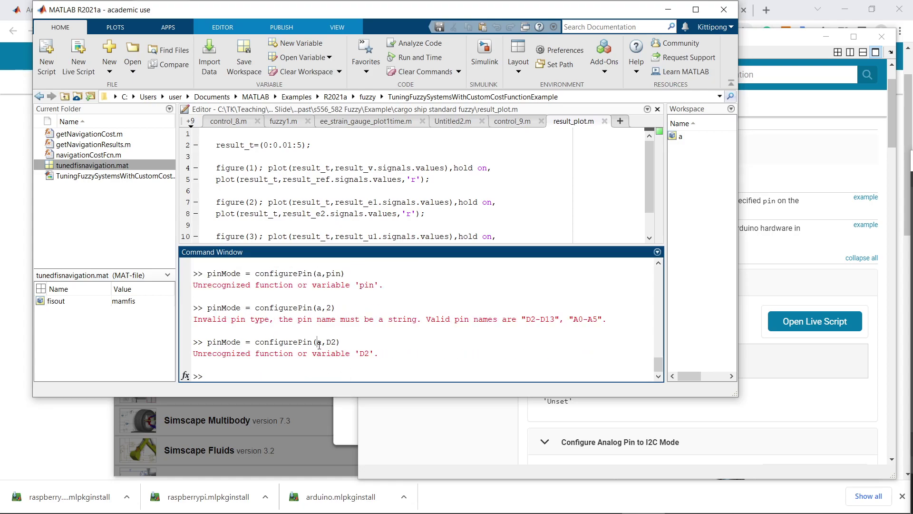
double_click(331, 342)
left_click(336, 342)
Examine the configurePin help examples, from Display Current Pin Mode through Configure Digital Pin to Pullup Mode.
left_click(785, 285)
left_click(742, 284)
left_click(718, 293)
scroll(706, 319, "down", 2)
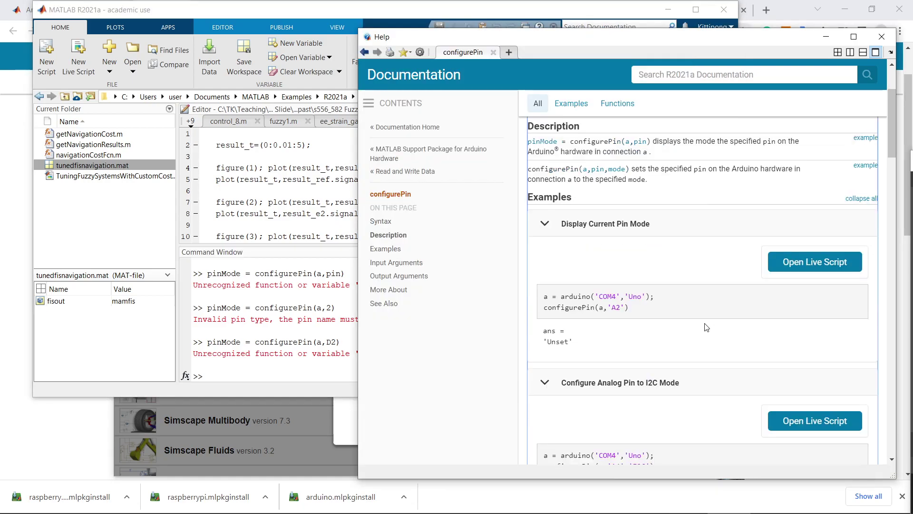
scroll(652, 348, "up", 2)
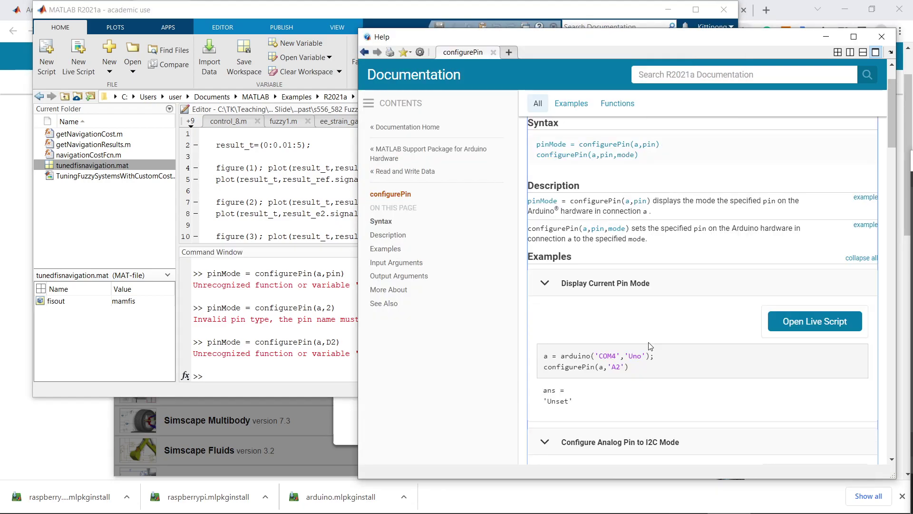
scroll(643, 223, "down", 3)
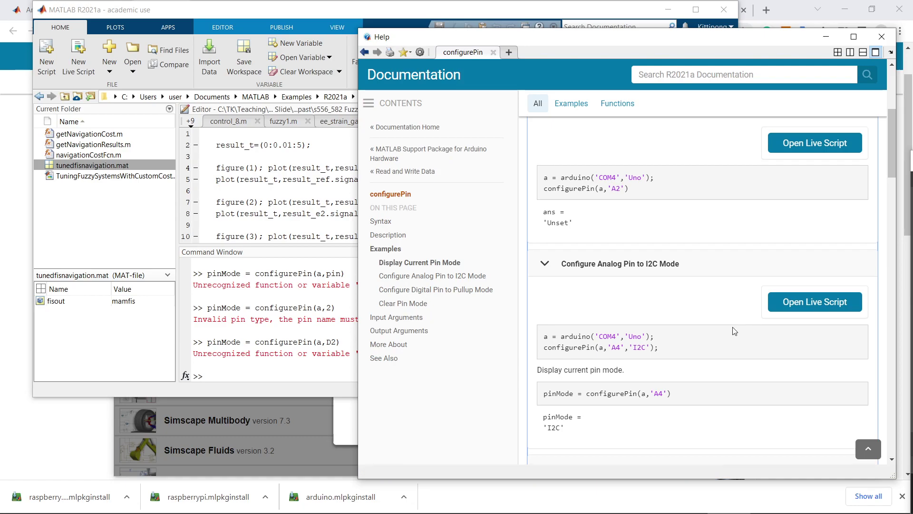
left_click_drag(665, 349, 540, 352)
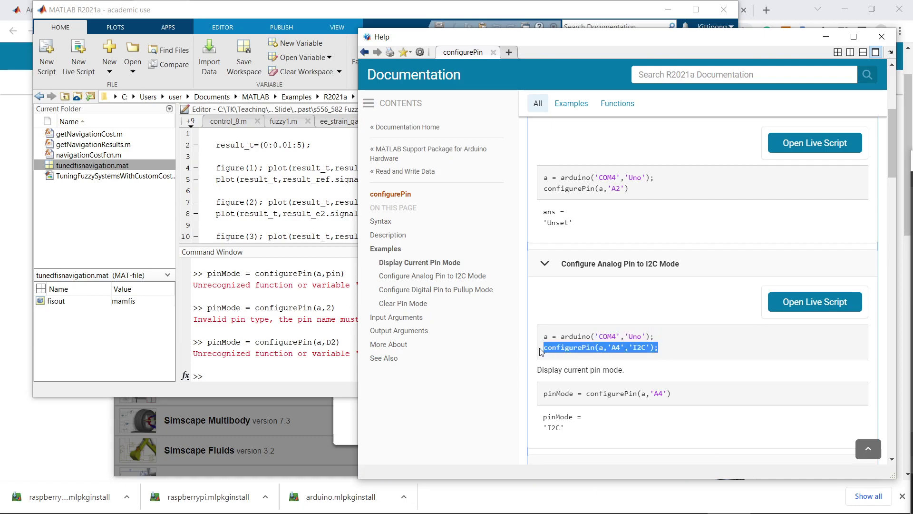
left_click(253, 369)
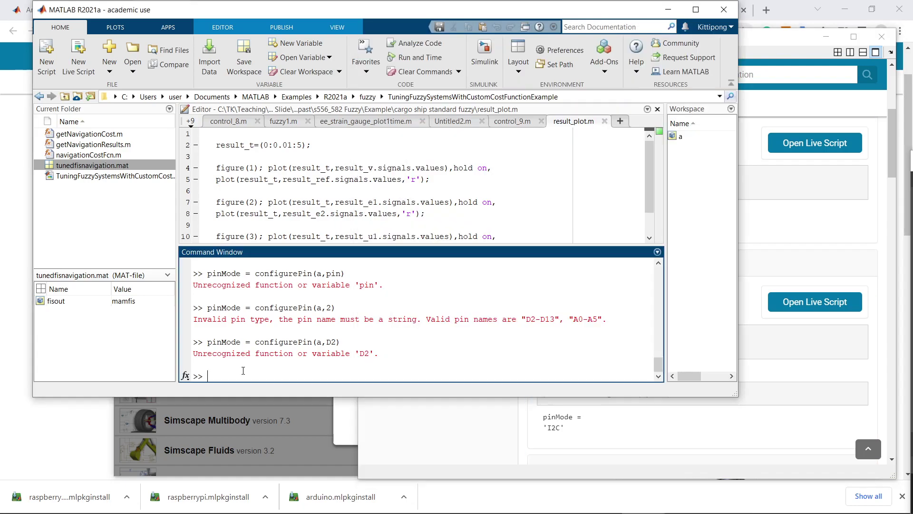
left_click(775, 363)
scroll(777, 363, "down", 3)
scroll(777, 362, "down", 3)
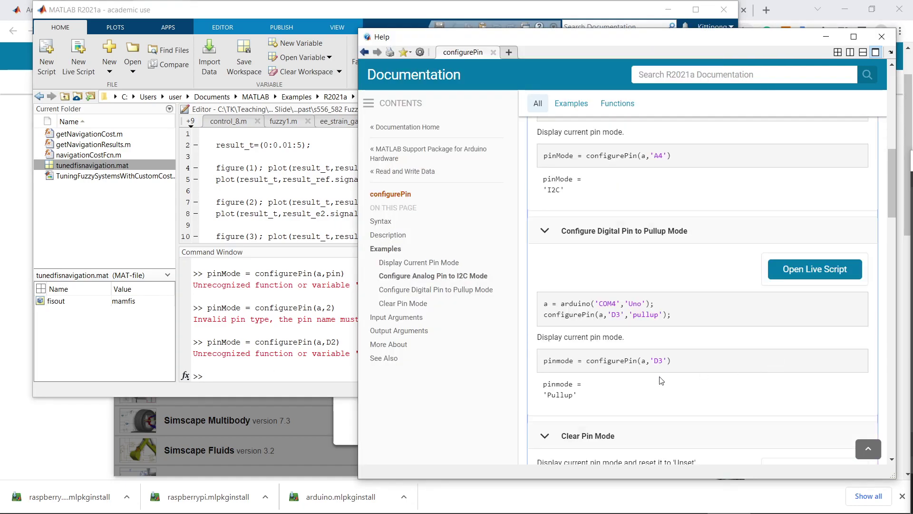
Copy the pullup example into the Command Window, change the pin to D2 and run configurePin(a,'D2','pullup');.
left_click_drag(689, 318, 545, 316)
key("ctrl+c")
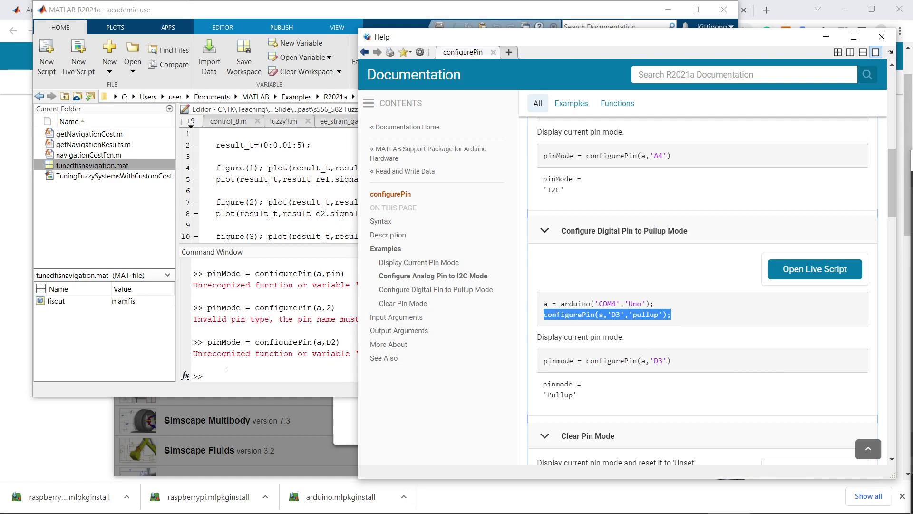
left_click(227, 367)
key("ctrl+v")
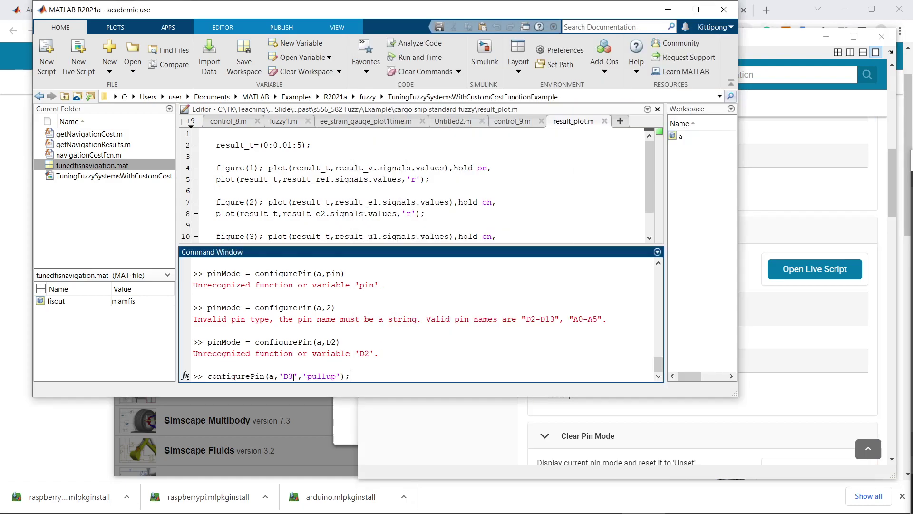
key("Return")
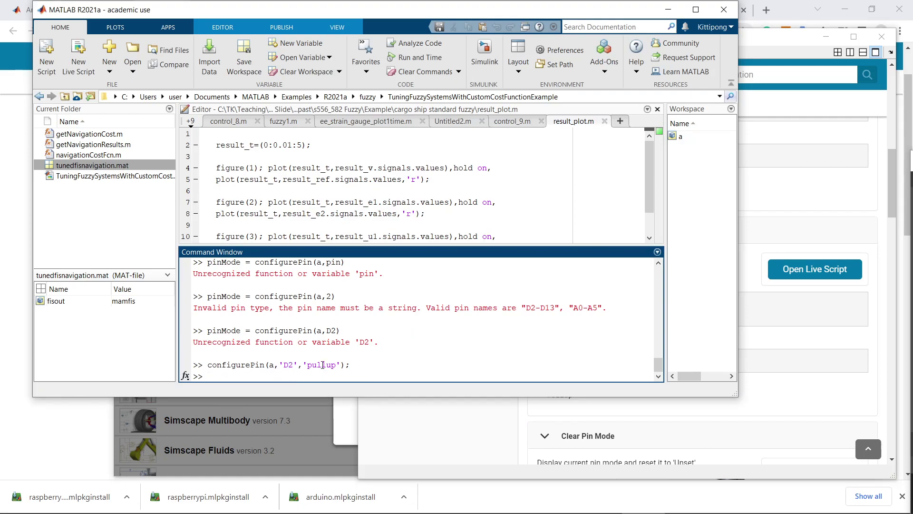
Read the rest of the configurePin page: Clear Pin Mode, the input arguments with valid pin modes, and the code generation notes.
left_click(828, 378)
scroll(842, 371, "down", 2)
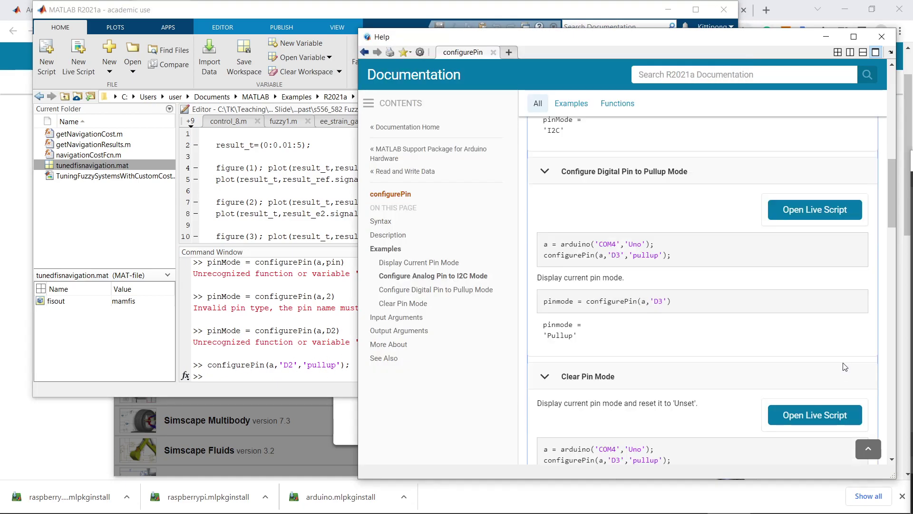
scroll(841, 370, "down", 2)
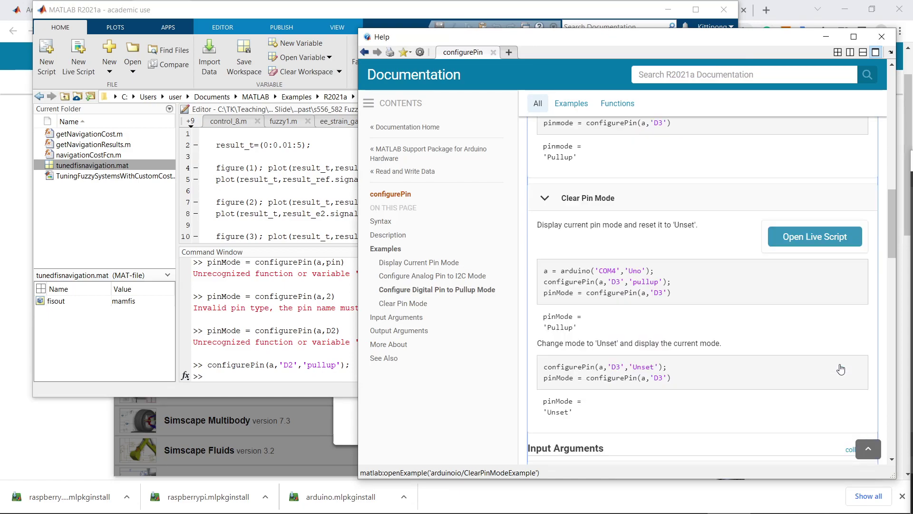
scroll(841, 369, "down", 1)
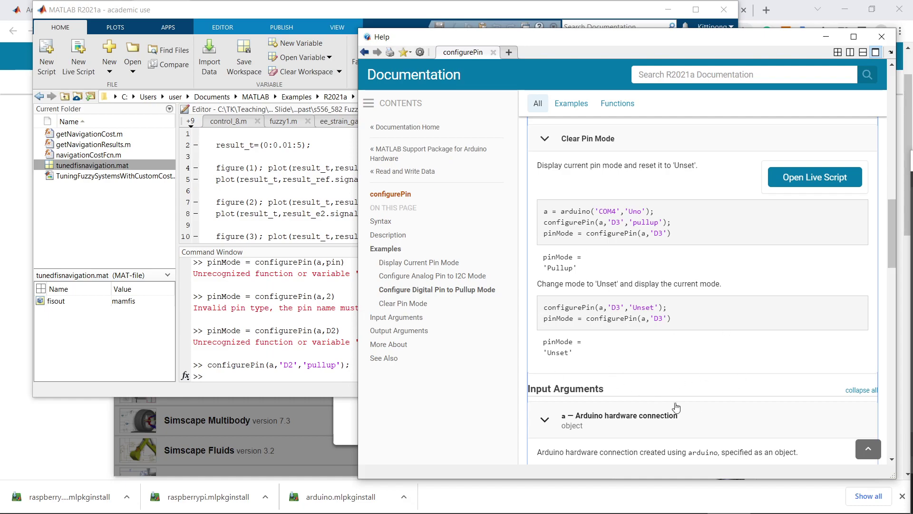
scroll(621, 391, "down", 3)
scroll(621, 391, "down", 2)
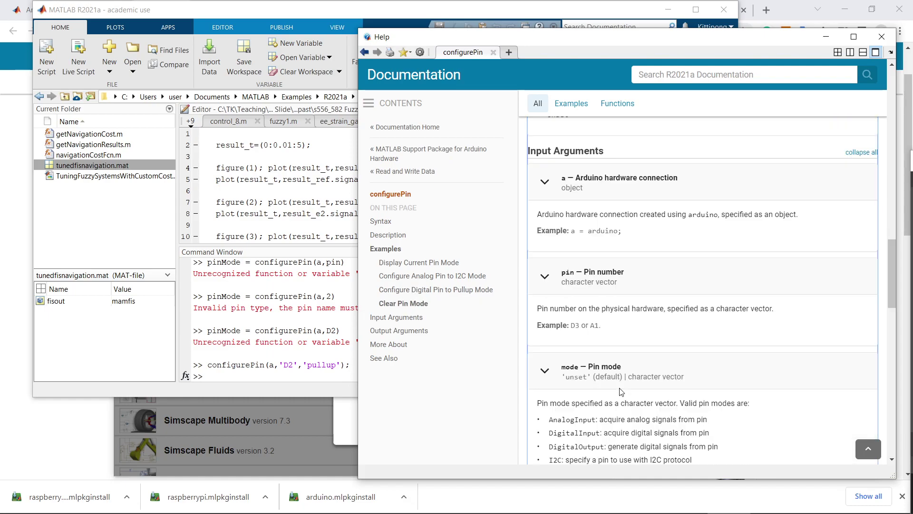
scroll(621, 391, "down", 2)
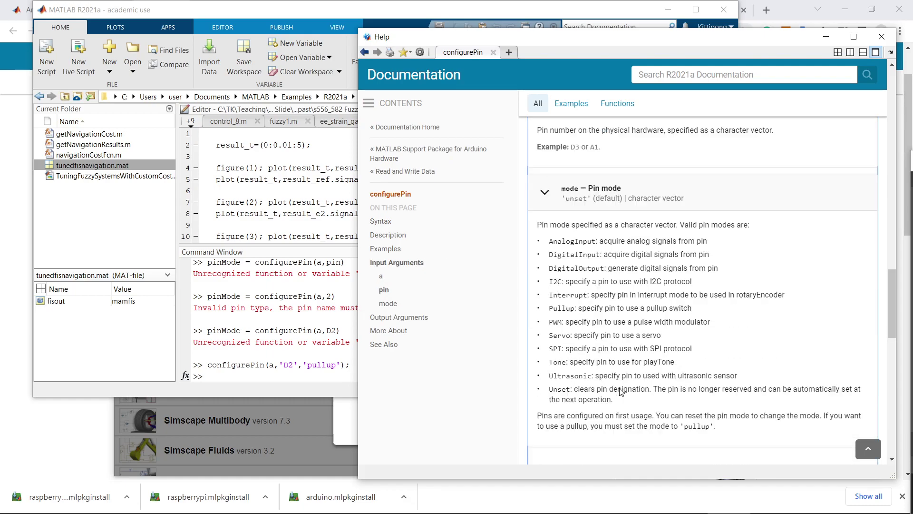
scroll(621, 392, "down", 1)
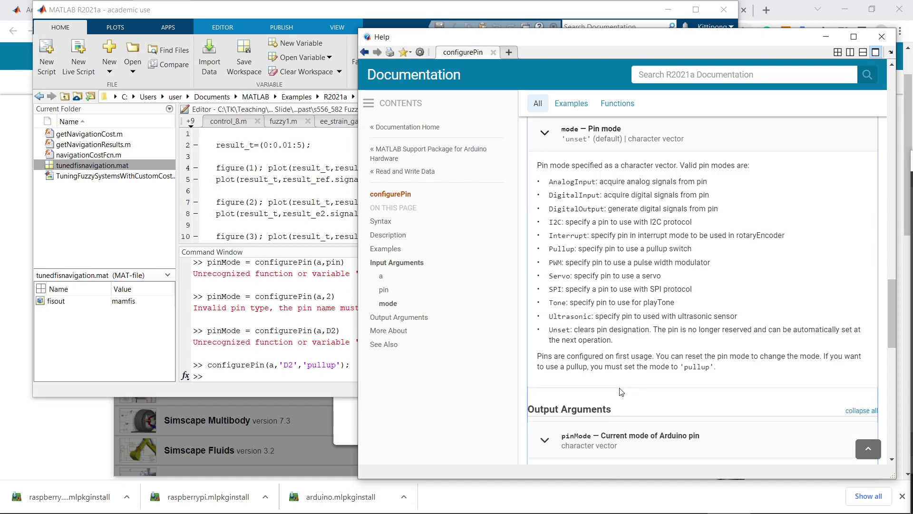
scroll(621, 391, "down", 4)
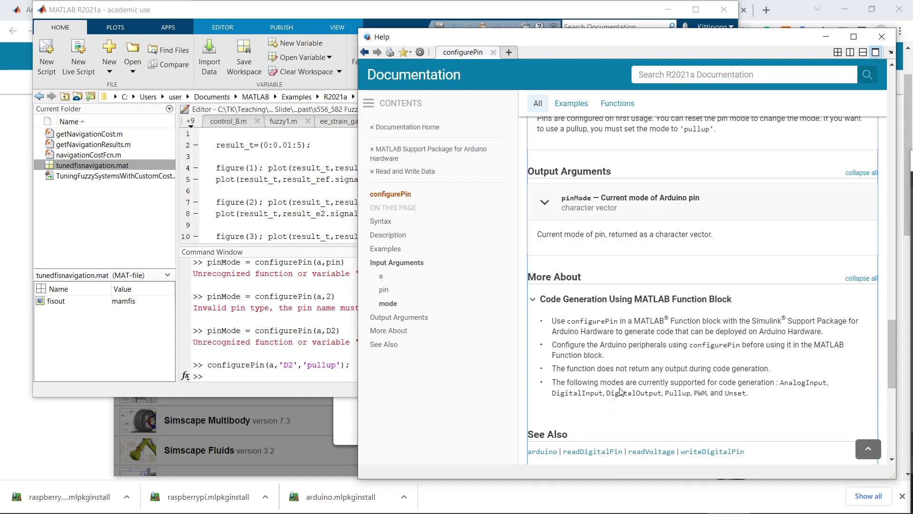
scroll(621, 391, "down", 1)
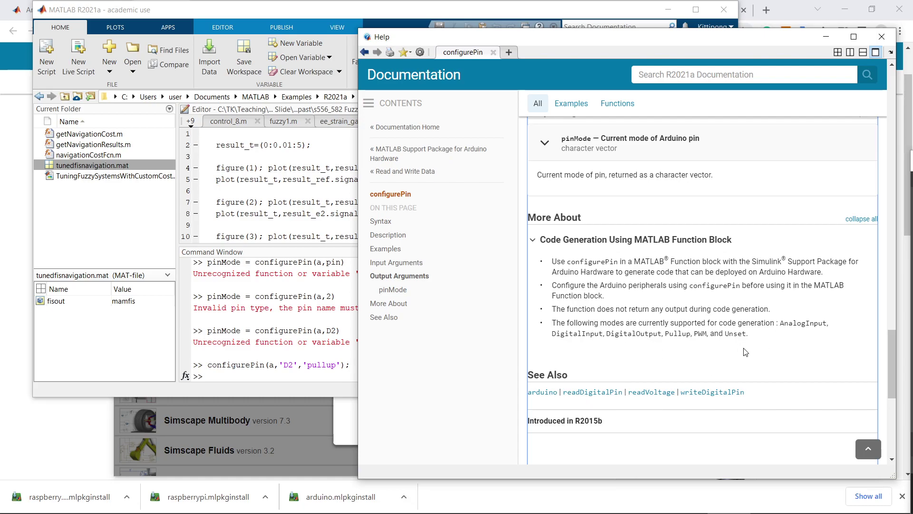
scroll(728, 365, "down", 5)
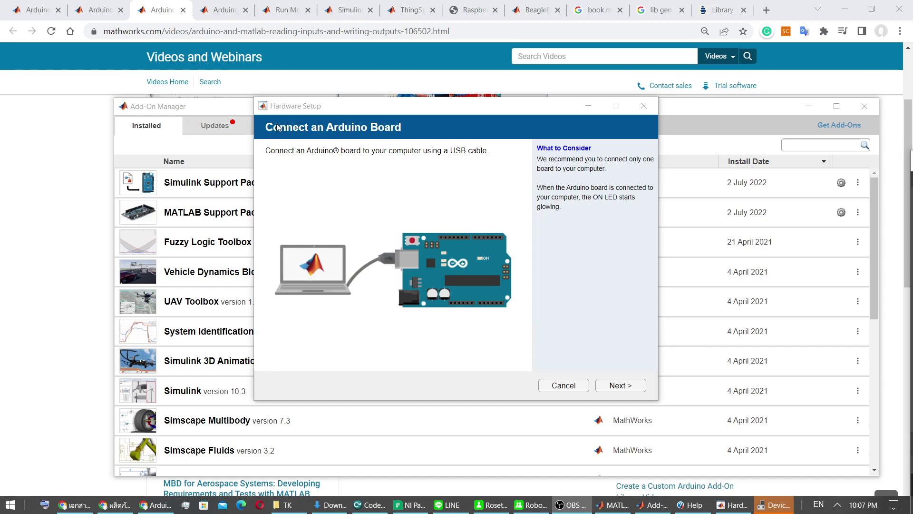
Start board detection from the Connect an Arduino Board page of Hardware Setup and switch to Device Manager to check the Arduino's port.
left_click(626, 389)
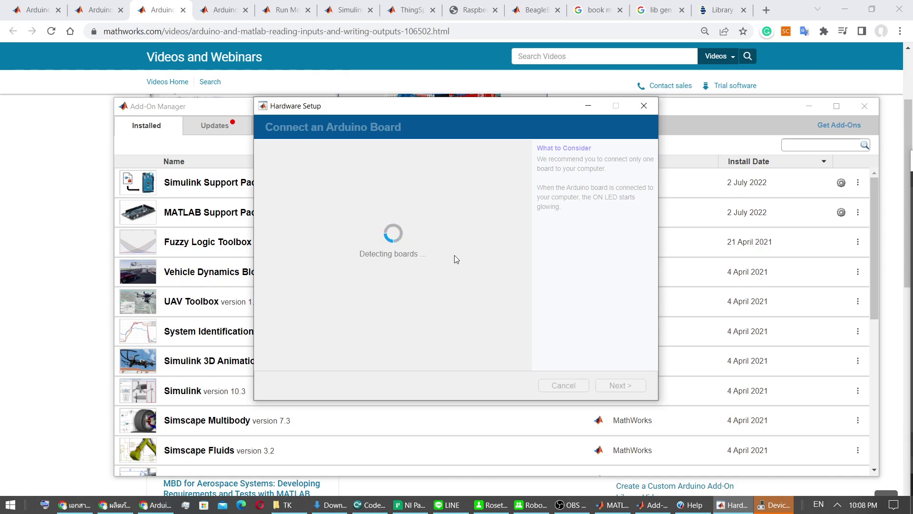
left_click(776, 505)
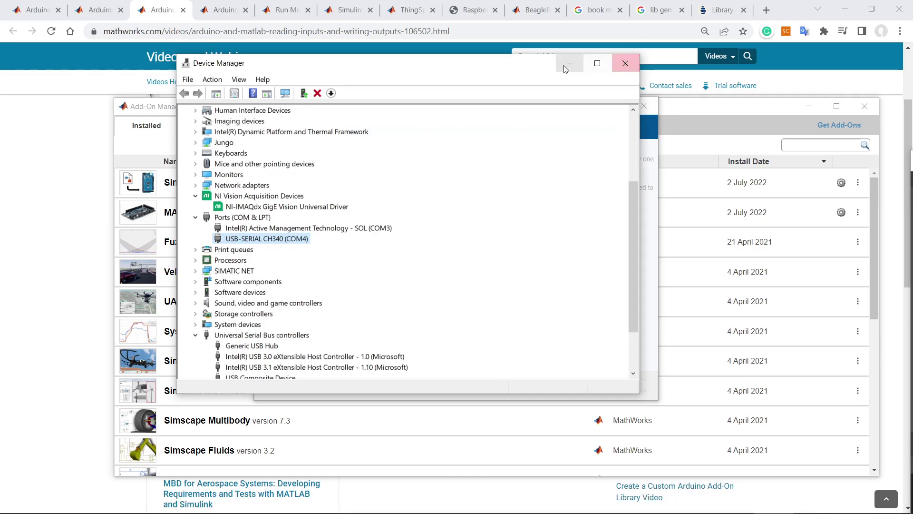
Return to Hardware Setup, refresh the board list, accept Uno on COM4 and choose Yes to verify the setup.
left_click(570, 64)
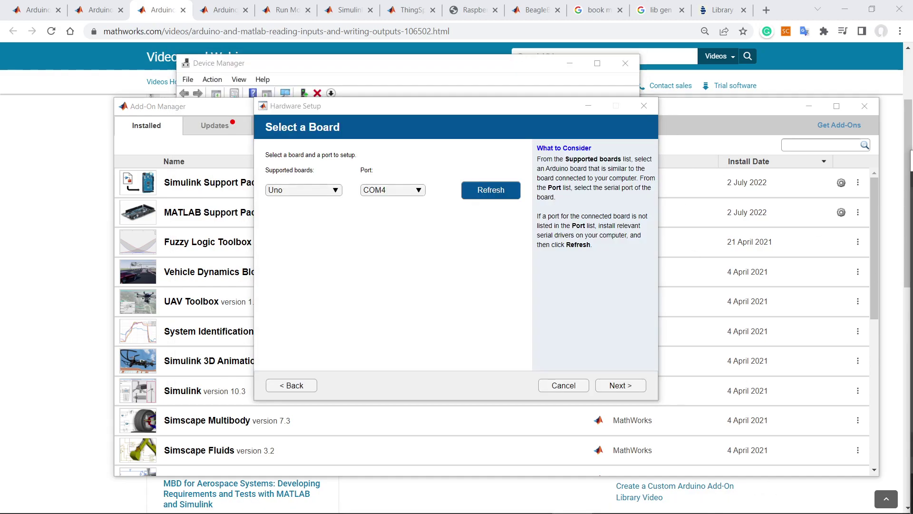
left_click(489, 190)
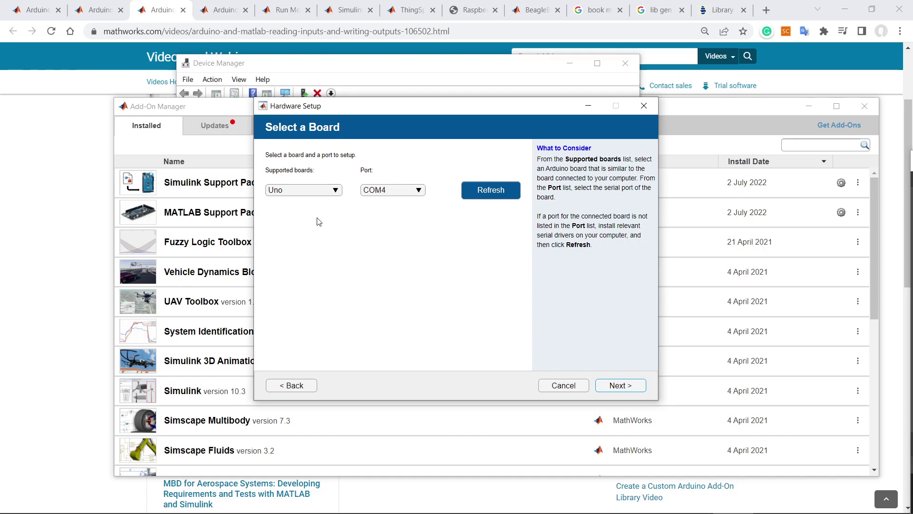
key("Return")
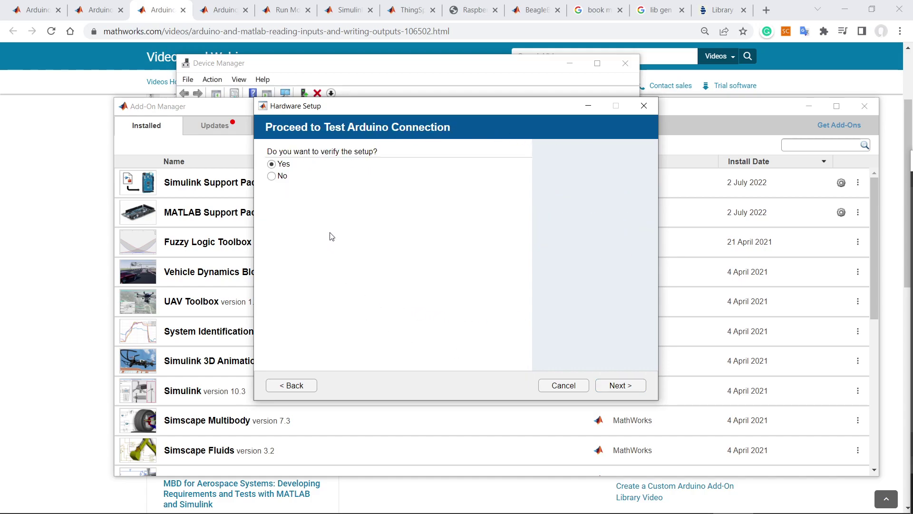
left_click(636, 388)
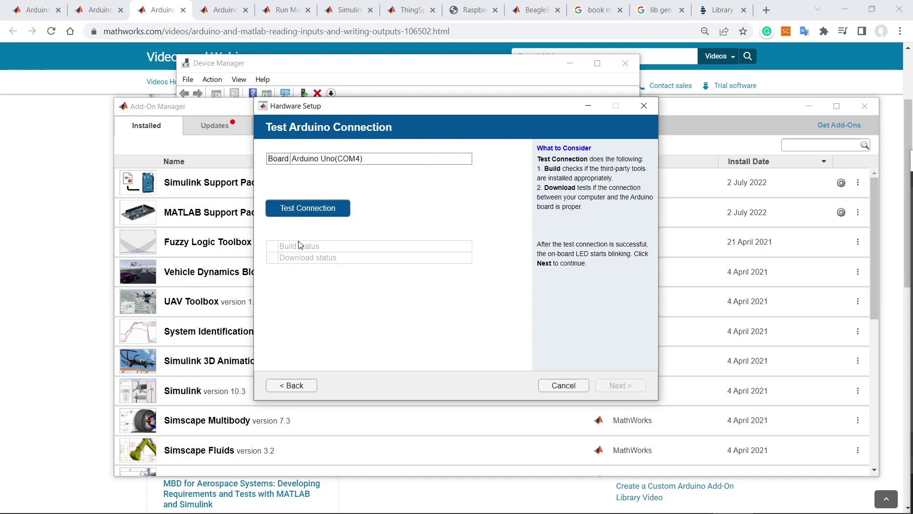
Run the Arduino connection test and allow Java(TM) Platform SE binary through the firewall on private and public networks.
left_click(318, 205)
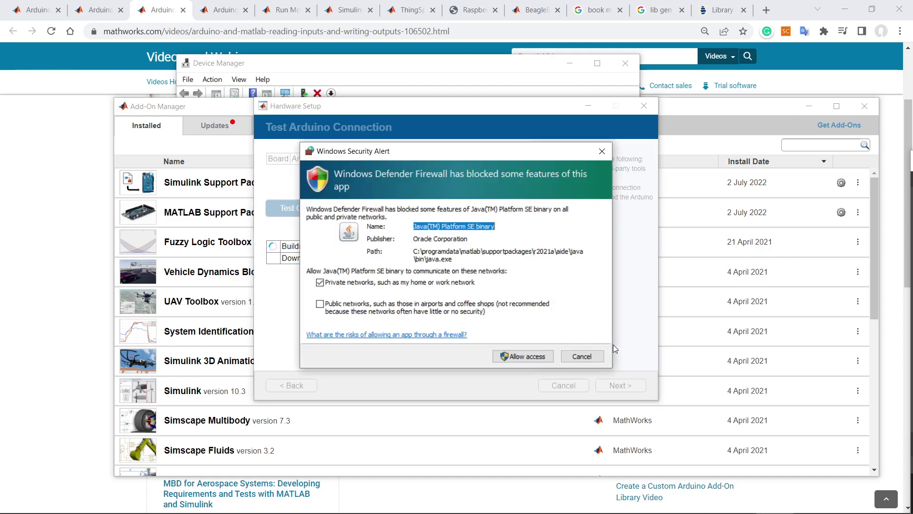
left_click(320, 304)
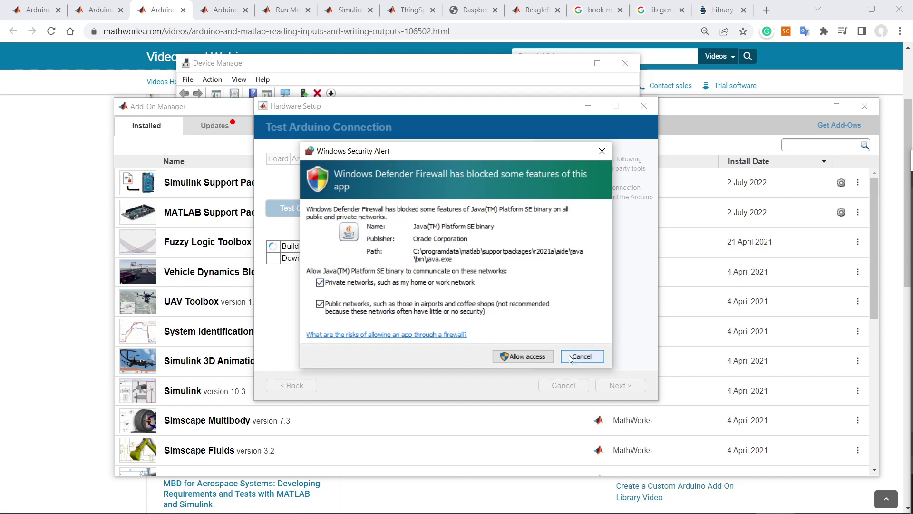
left_click(533, 363)
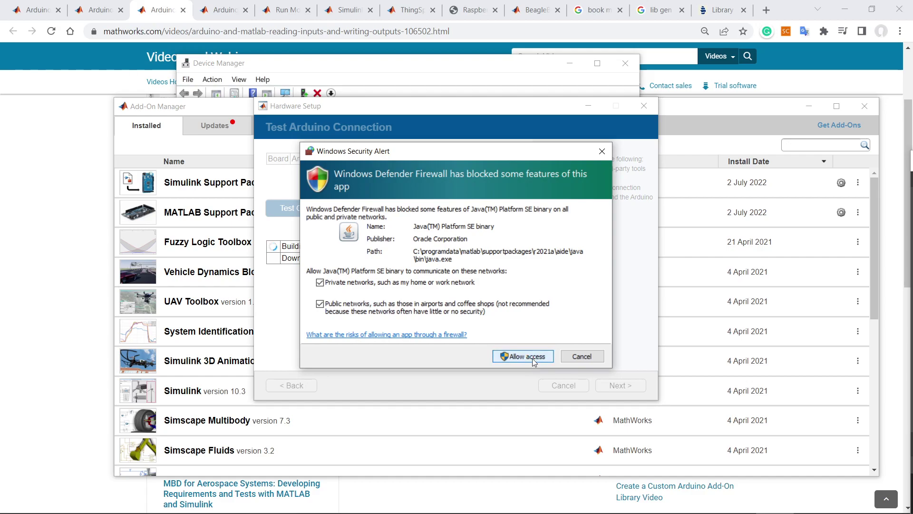
left_click(537, 356)
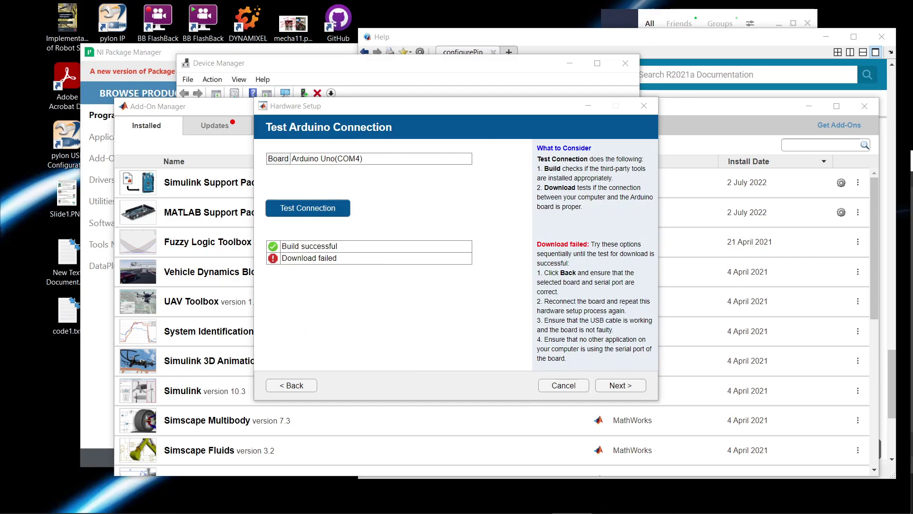
Continue past the connection test and finish the hardware setup with Show examples for support package enabled.
left_click(613, 505)
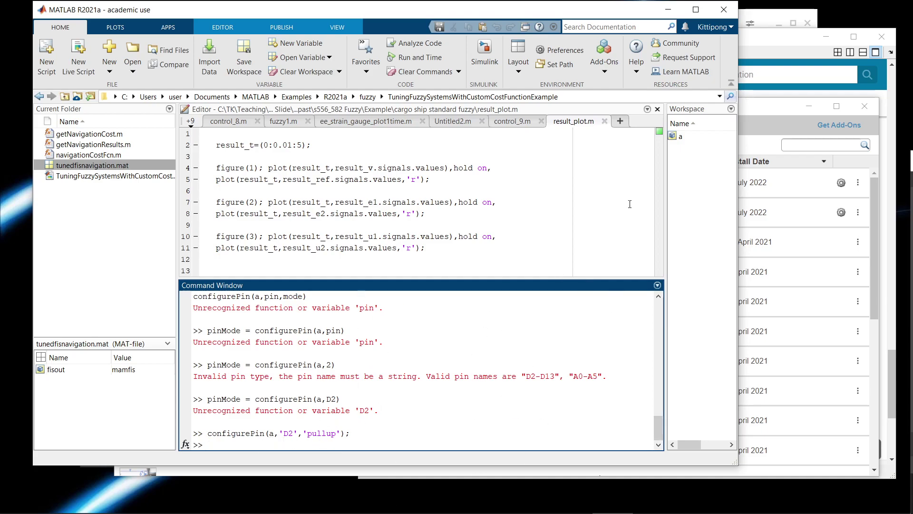
left_click(667, 10)
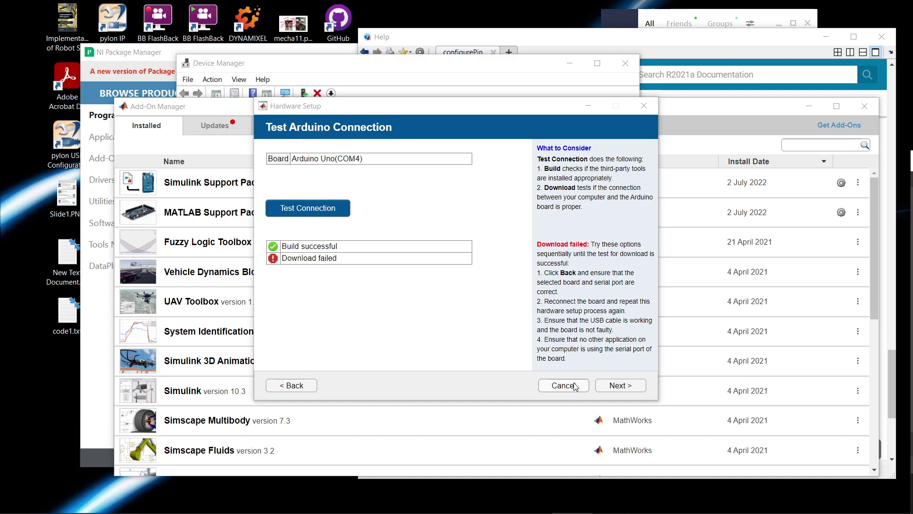
left_click(611, 387)
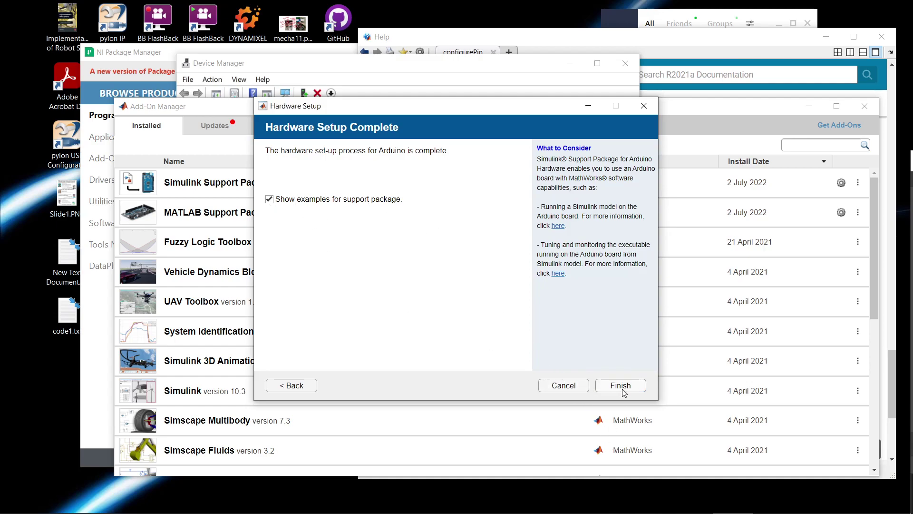
left_click(638, 385)
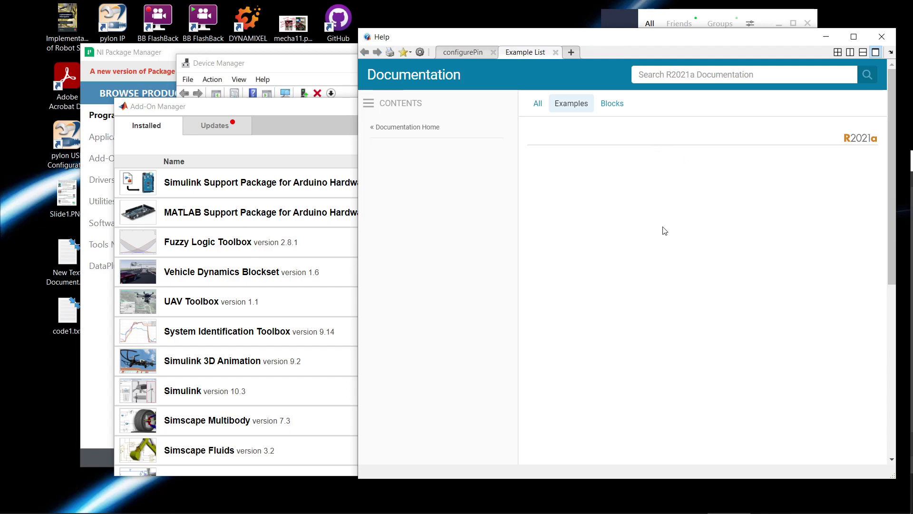
Maximize the Help window and examine the Simulink Arduino support package's Modeling examples, from Common through Ethernet Shield to Arduino Motor Carrier.
left_click_drag(694, 41, 606, 23)
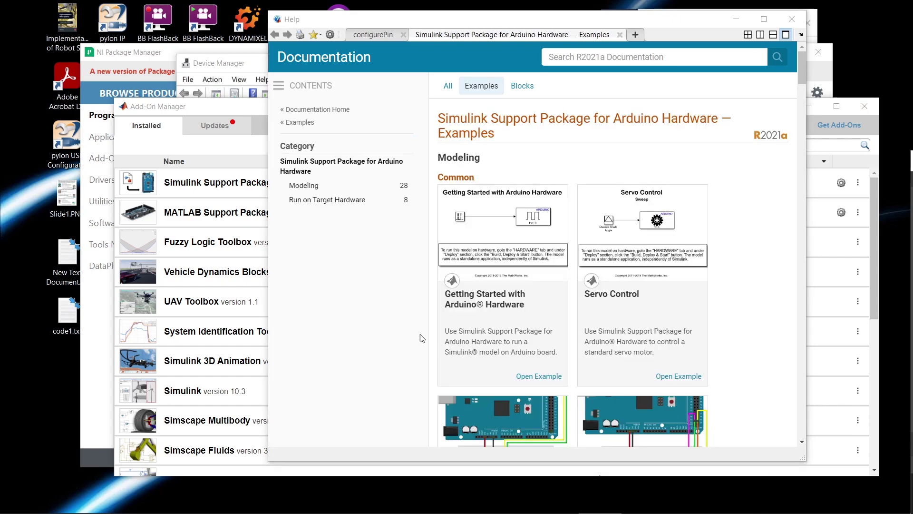
left_click(767, 20)
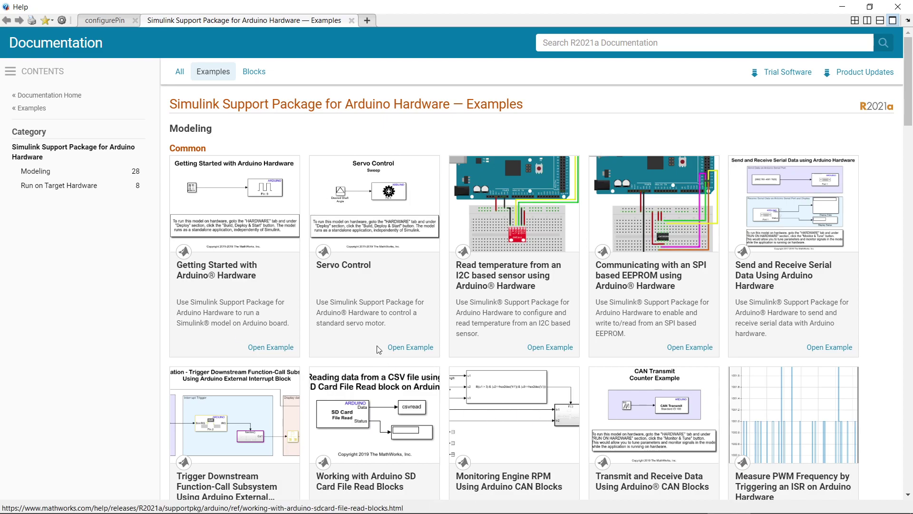
scroll(250, 309, "down", 1)
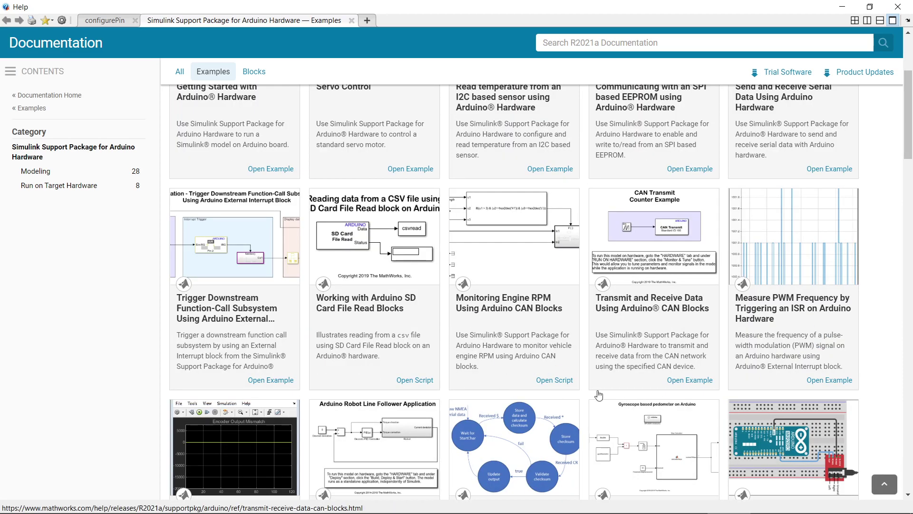
scroll(297, 341, "down", 3)
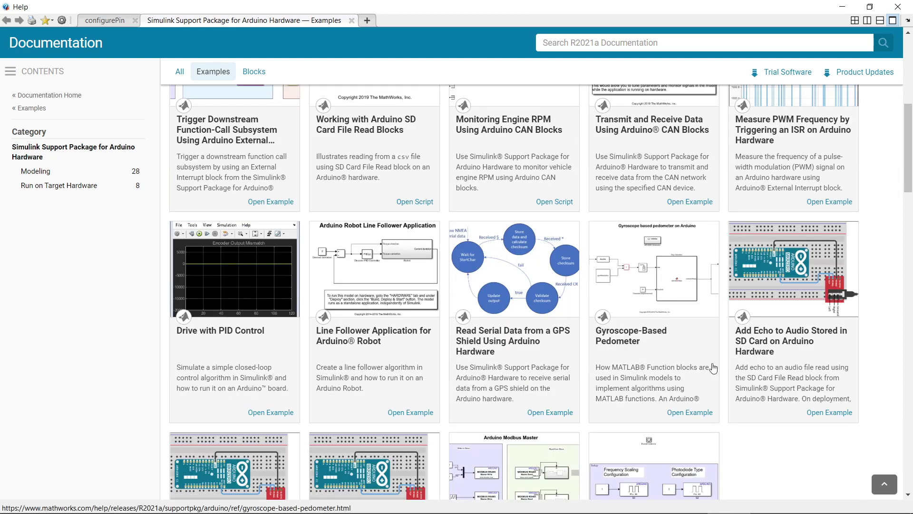
scroll(681, 373, "down", 2)
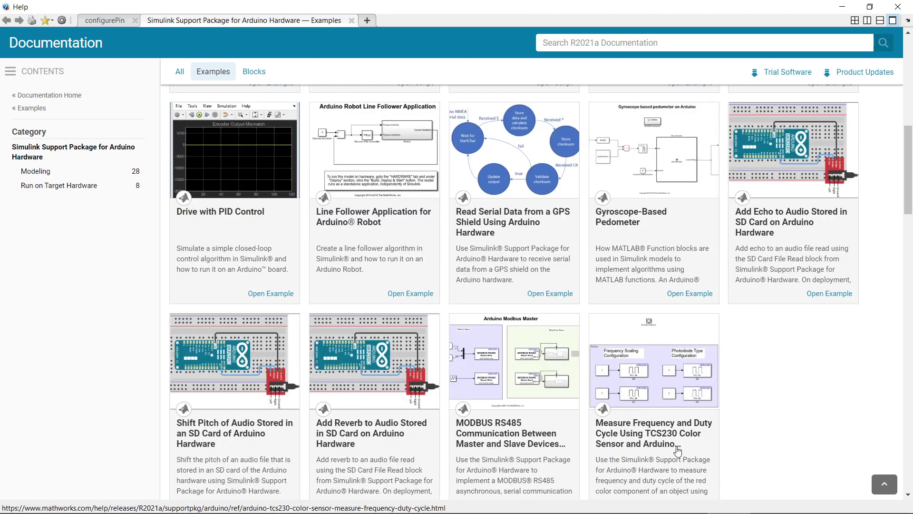
scroll(397, 432, "down", 1)
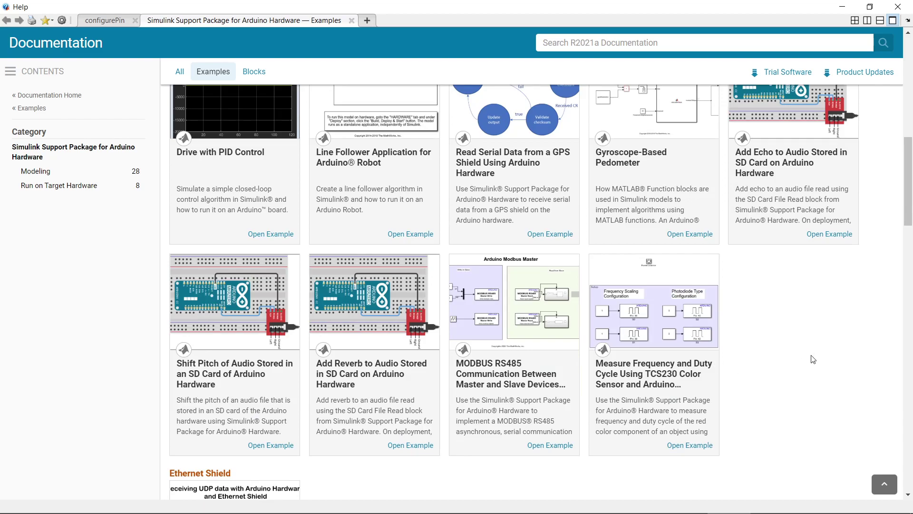
scroll(815, 409, "up", 1)
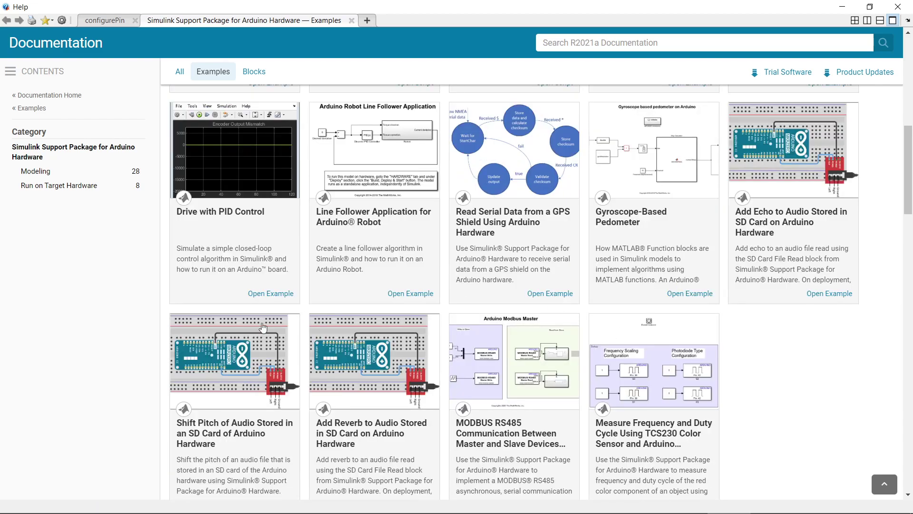
scroll(267, 328, "up", 3)
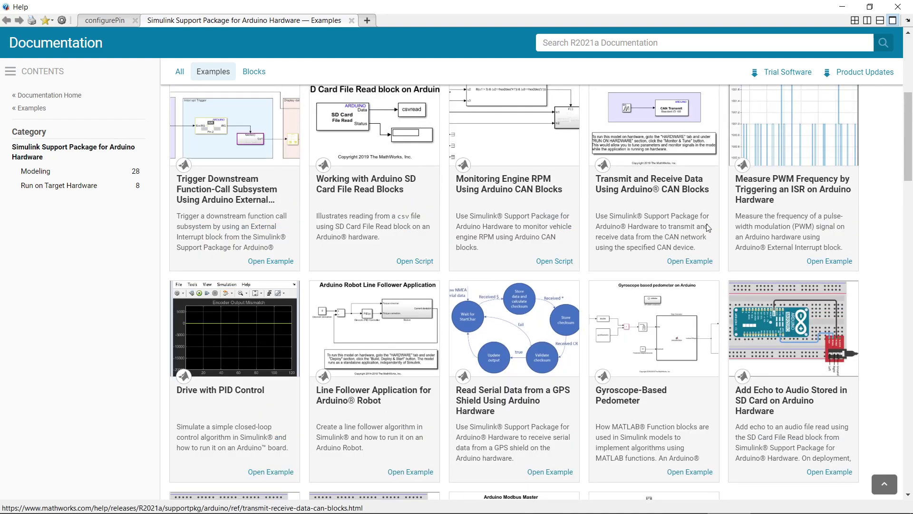
scroll(808, 285, "down", 6)
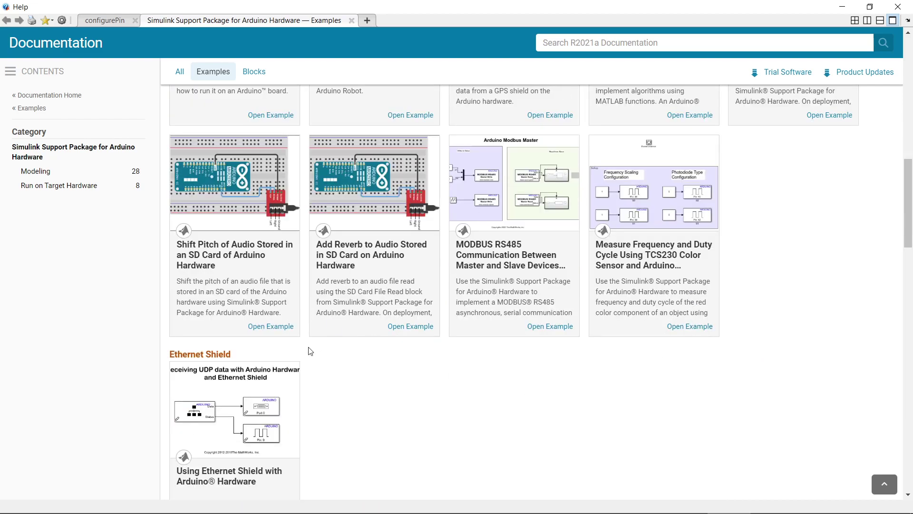
scroll(315, 346, "down", 5)
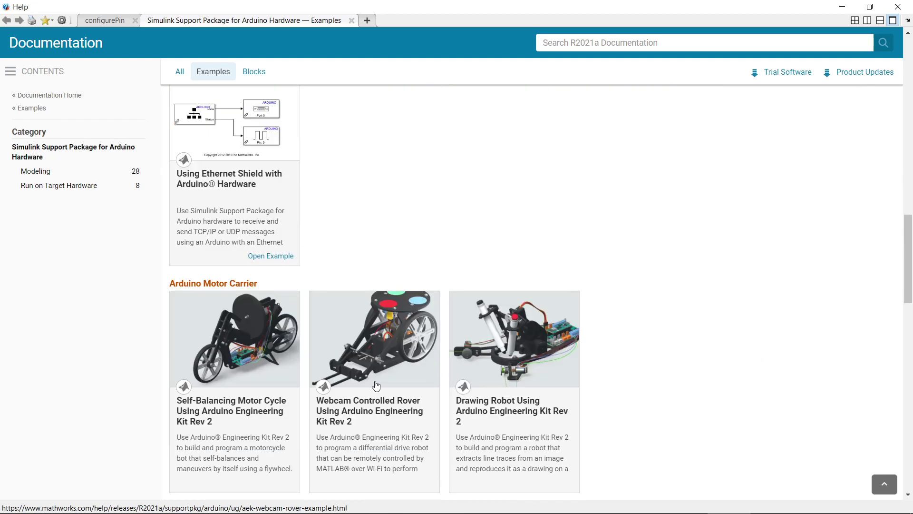